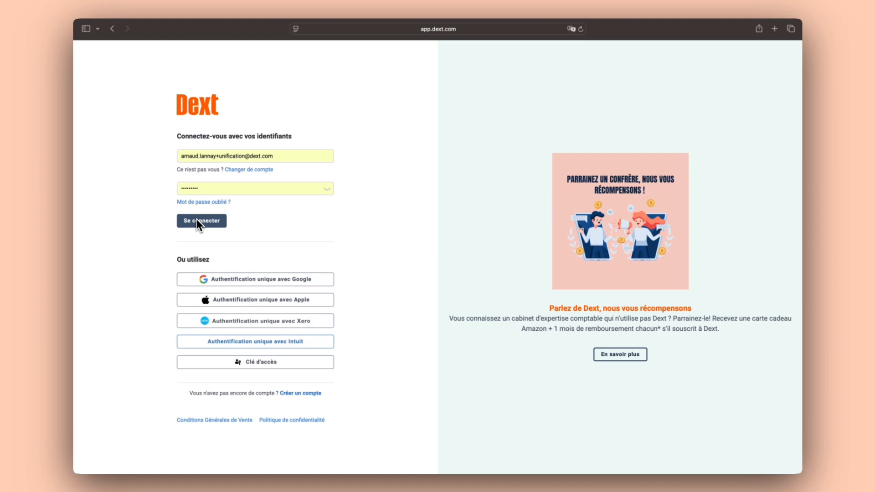
Sign in to the firm's account with the filled-in credentials and look through the full client list
{"action": "key", "text": "Return"}
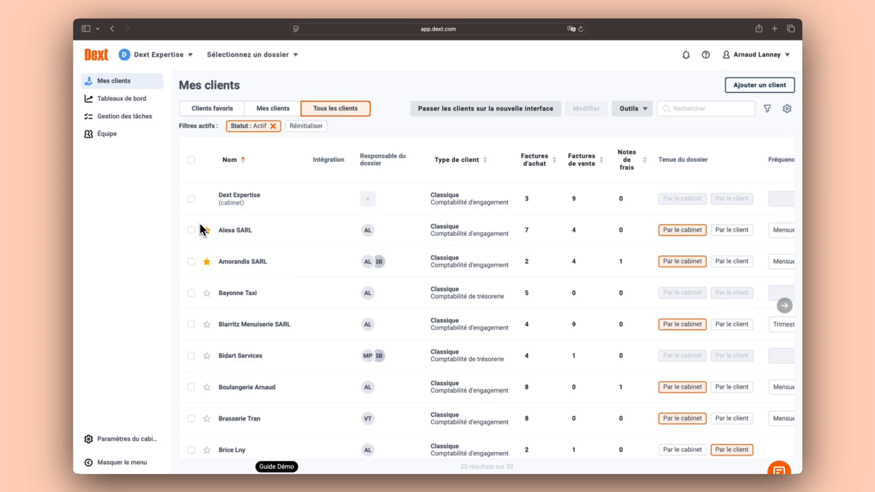
{"action": "left_click", "coordinate": [201, 225]}
{"action": "scroll", "coordinate": [191, 232], "scroll_direction": "down", "scroll_amount": 2}
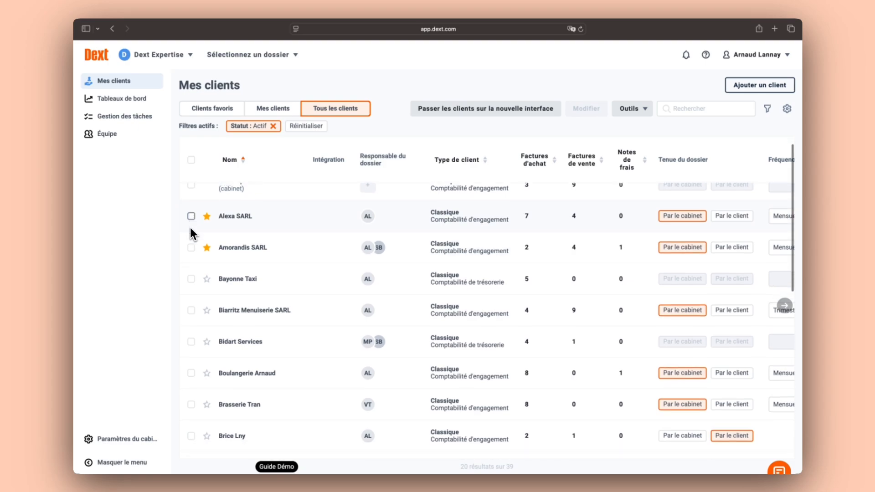
{"action": "scroll", "coordinate": [191, 230], "scroll_direction": "up", "scroll_amount": 2}
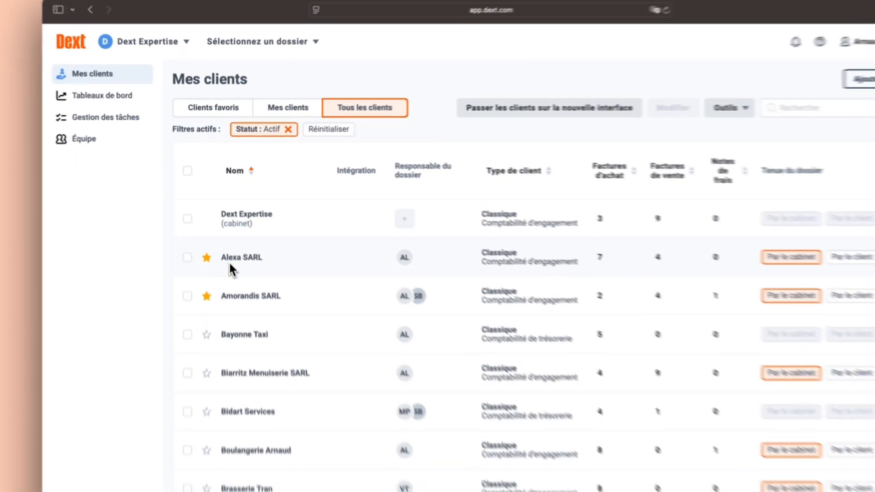
Open the Alexa SARL client file and view its Achats and Ventes inboxes
{"action": "left_click", "coordinate": [226, 231]}
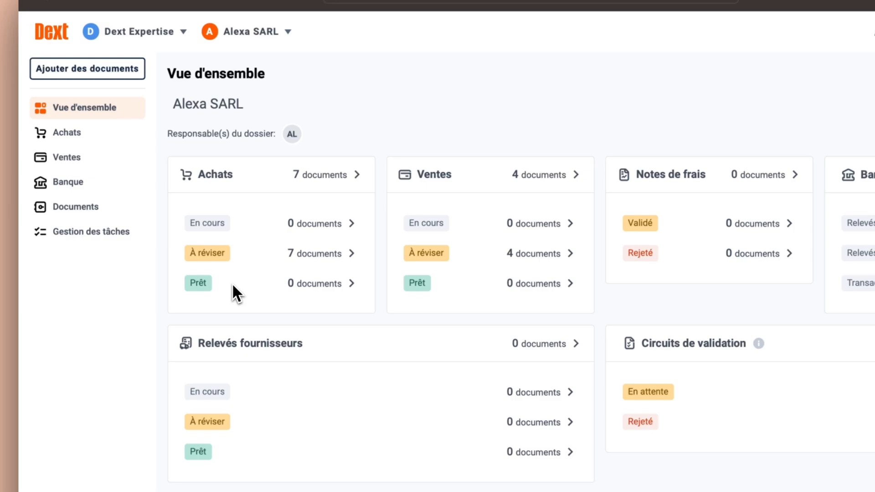
{"action": "left_click", "coordinate": [75, 132]}
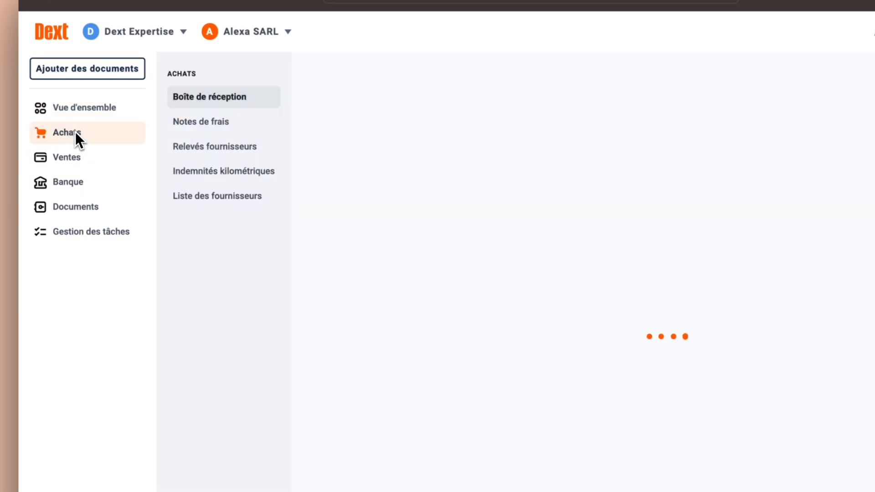
{"action": "left_click", "coordinate": [75, 157]}
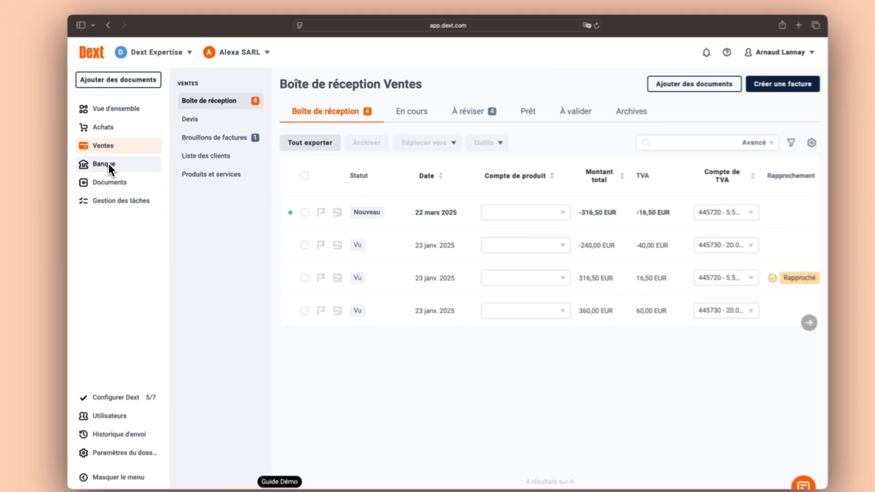
Switch to the firm's own Dext Expertise file and return to the firm's client list
{"action": "left_click", "coordinate": [233, 56]}
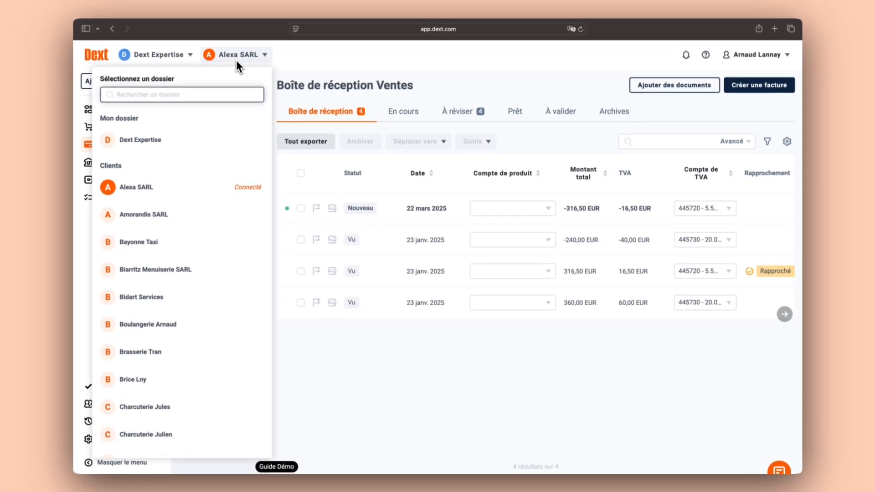
{"action": "left_click", "coordinate": [198, 149]}
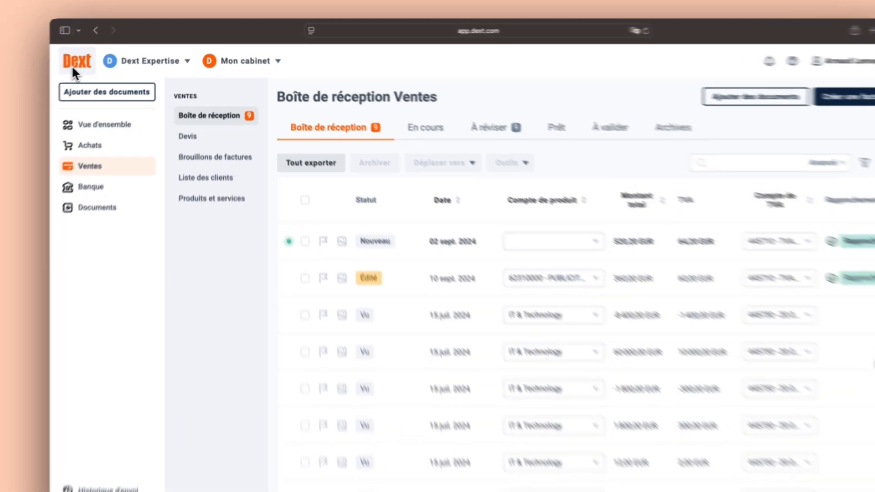
{"action": "left_click", "coordinate": [73, 66]}
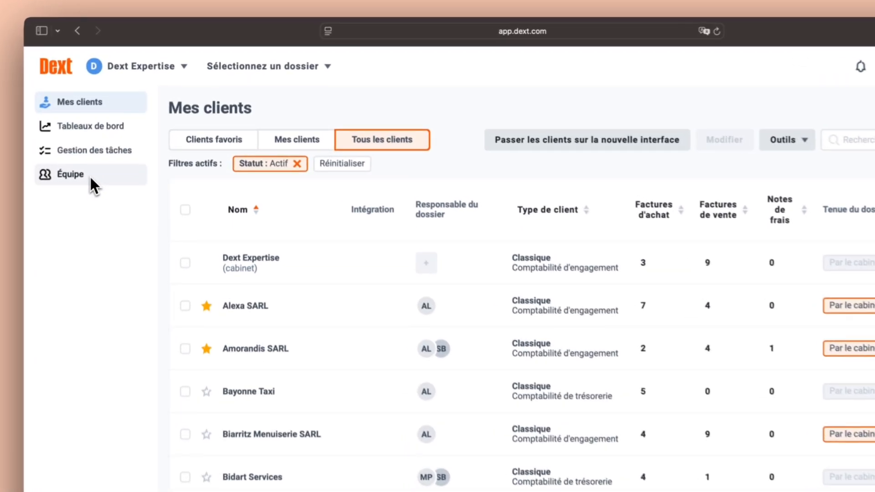
Add a new collaborator in the Équipe area, entering their first name, last name and e-mail address
{"action": "left_click", "coordinate": [88, 179]}
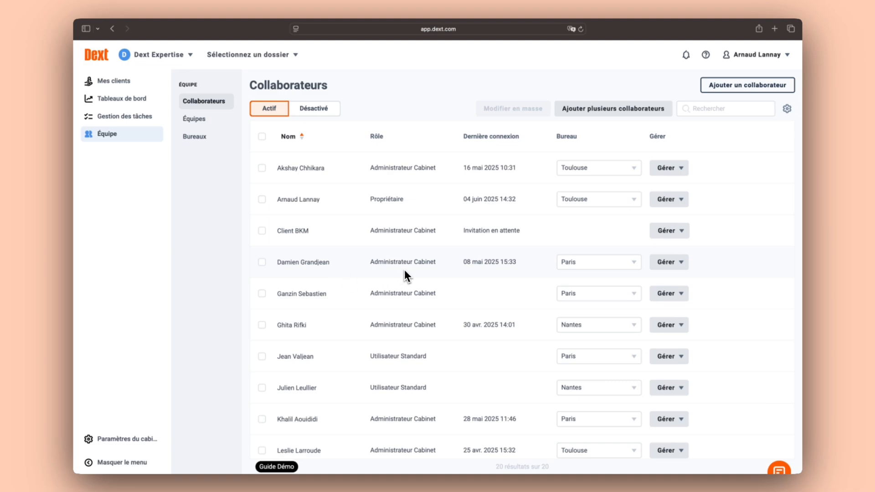
{"action": "left_click", "coordinate": [720, 86]}
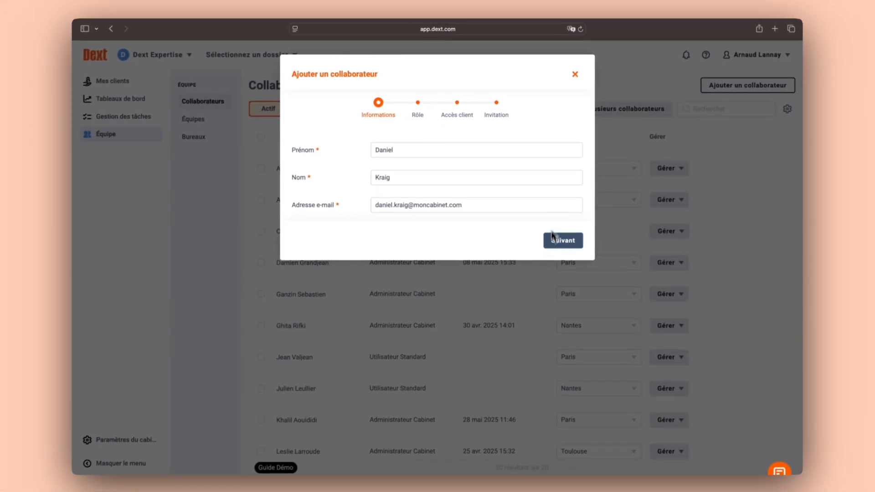
{"action": "left_click", "coordinate": [553, 237]}
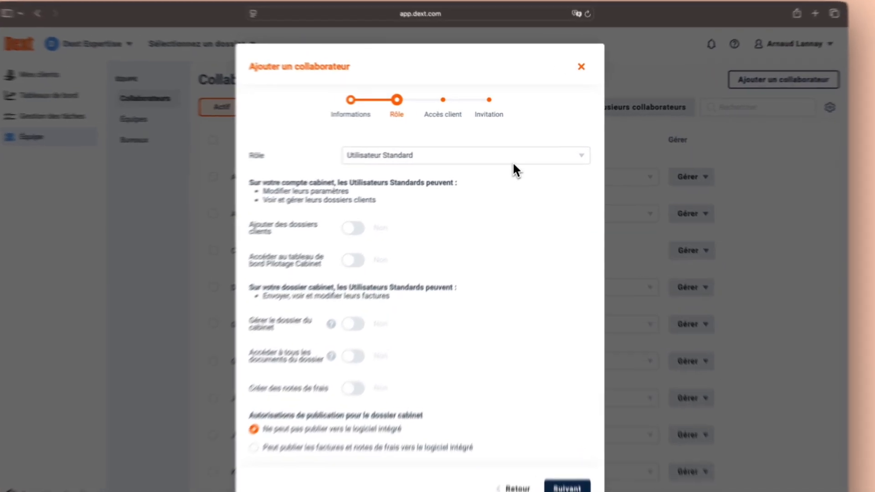
Set the new collaborator's role to Administrateur Cabinet to view its permissions
{"action": "left_click", "coordinate": [516, 154]}
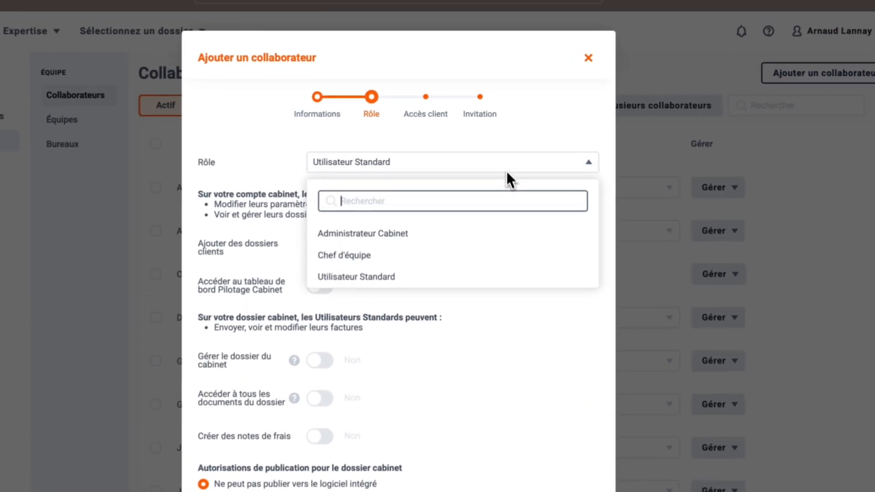
{"action": "left_click", "coordinate": [504, 200]}
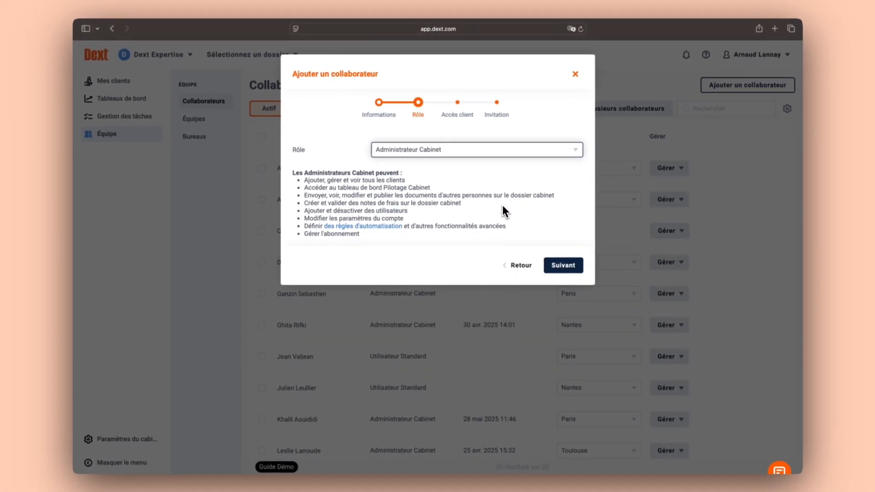
Set the collaborator's role to Utilisateur Standard and enable the Ajouter des dossiers clients permission
{"action": "left_click", "coordinate": [444, 153]}
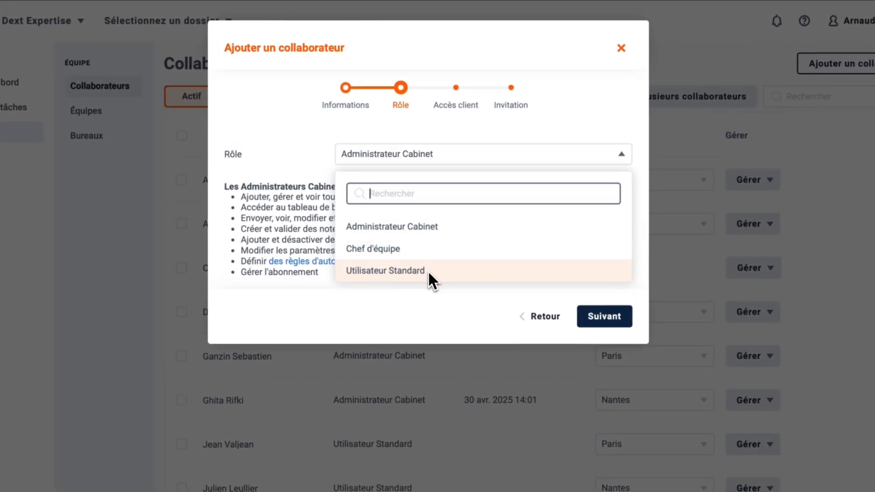
{"action": "left_click", "coordinate": [429, 271]}
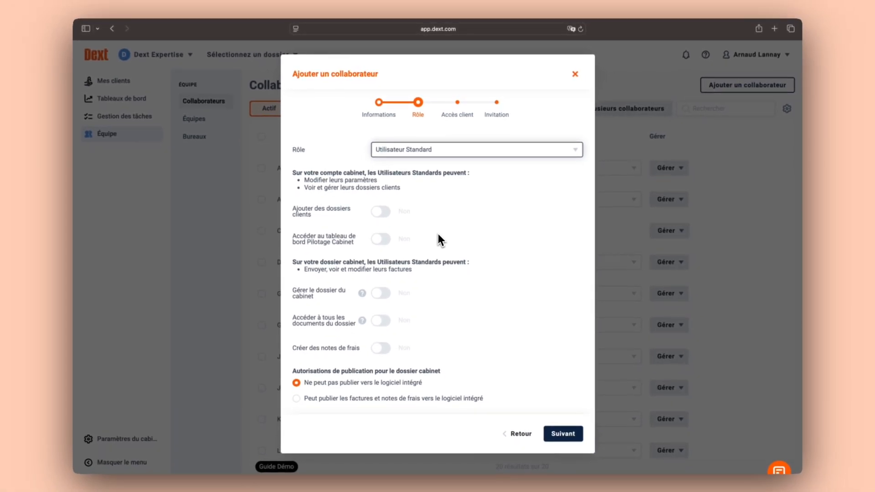
{"action": "left_click", "coordinate": [388, 213]}
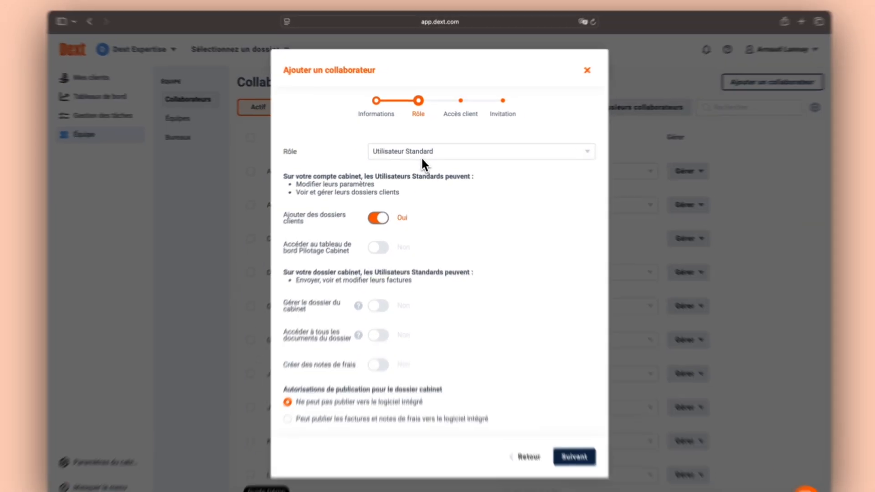
Switch the collaborator's role to Chef d'équipe to view its permissions
{"action": "left_click", "coordinate": [422, 153]}
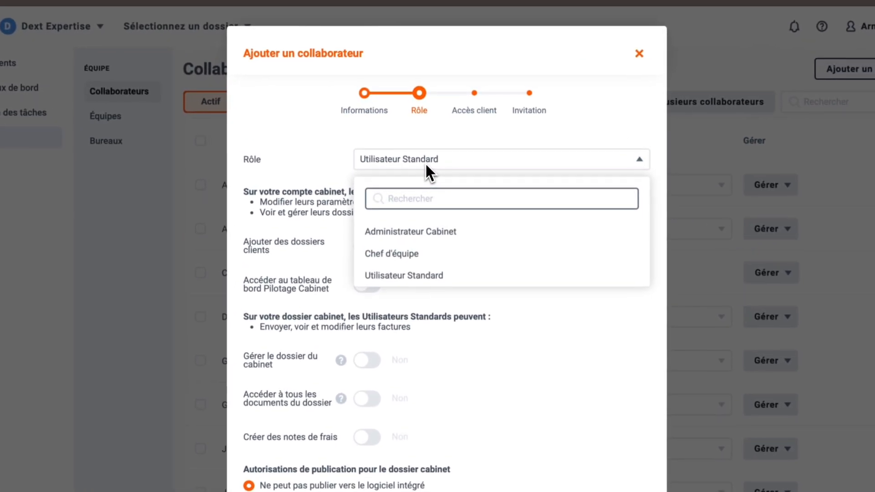
{"action": "left_click", "coordinate": [418, 255]}
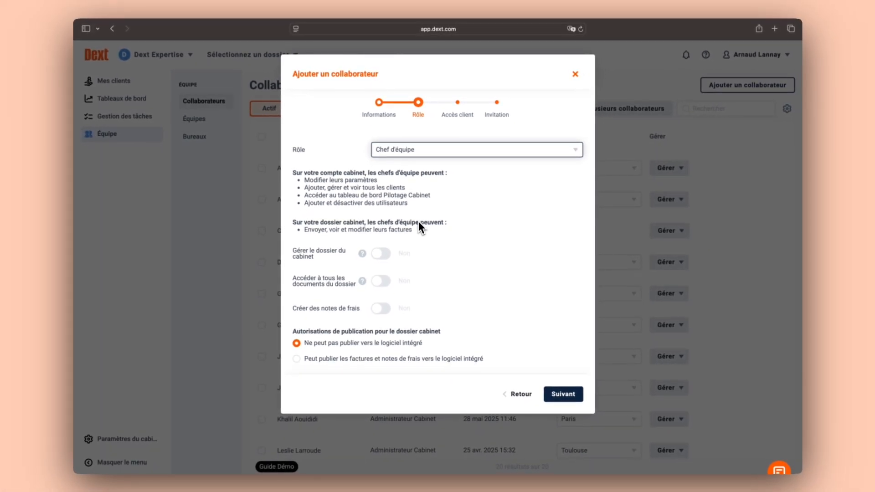
{"action": "left_click", "coordinate": [419, 222]}
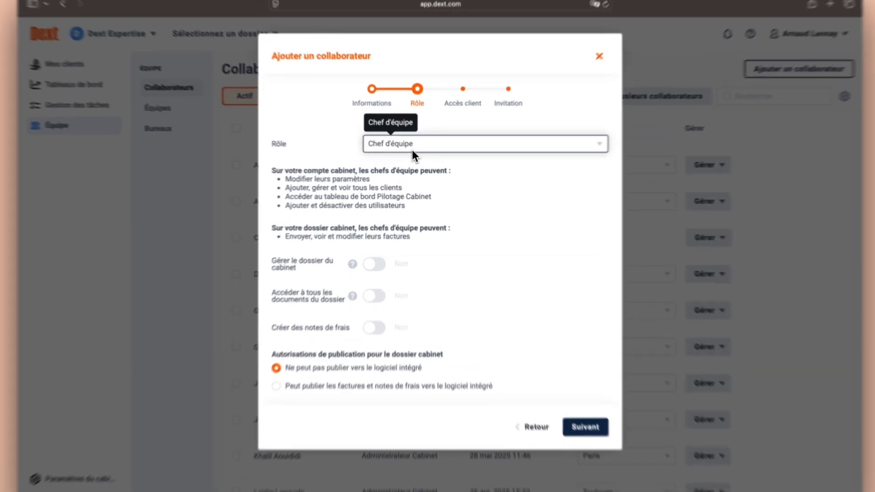
Set the role back to Utilisateur Standard, enable Accéder à tous les documents and Gérer le dossier du cabinet, and continue to client access
{"action": "left_click", "coordinate": [413, 154]}
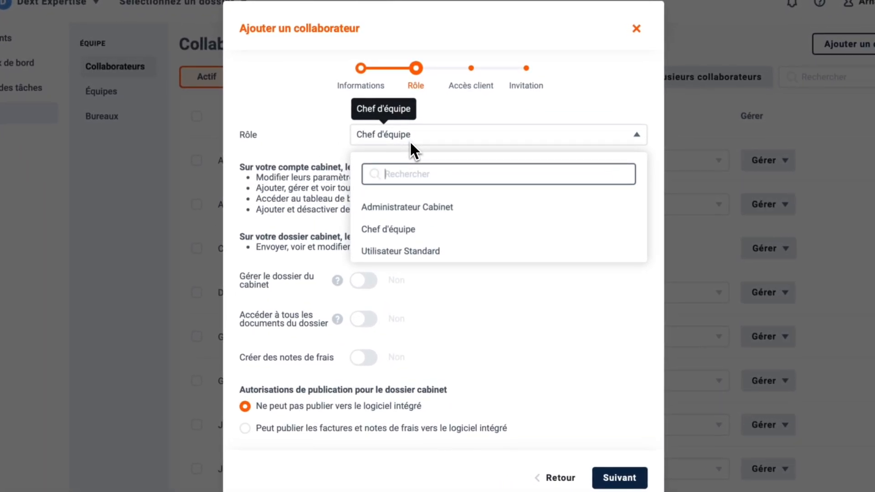
{"action": "left_click", "coordinate": [410, 141]}
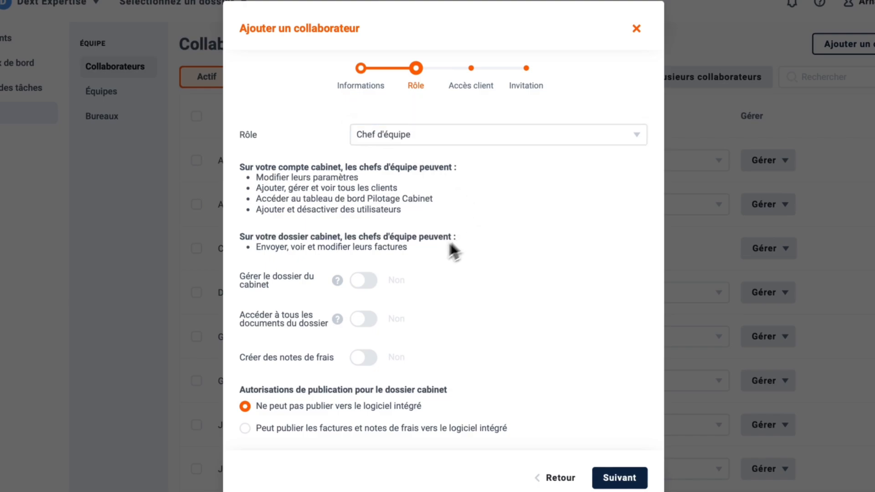
{"action": "left_click", "coordinate": [368, 319]}
{"action": "left_click", "coordinate": [365, 280]}
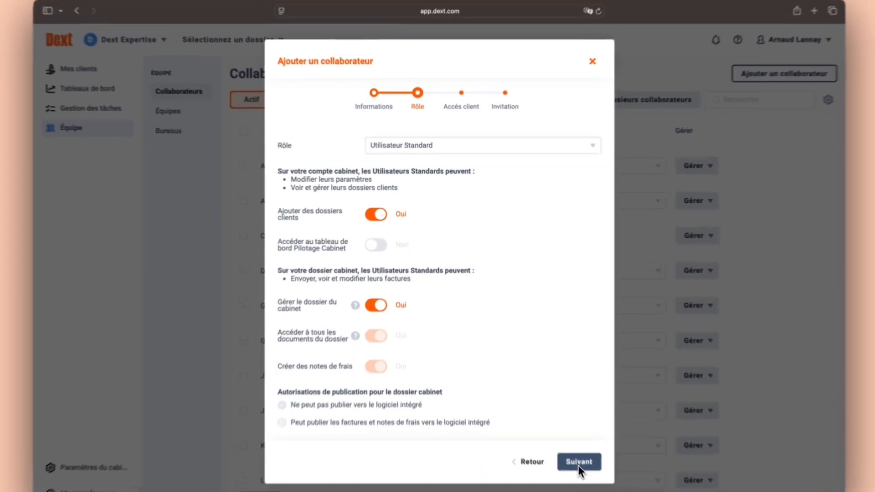
{"action": "left_click", "coordinate": [578, 465]}
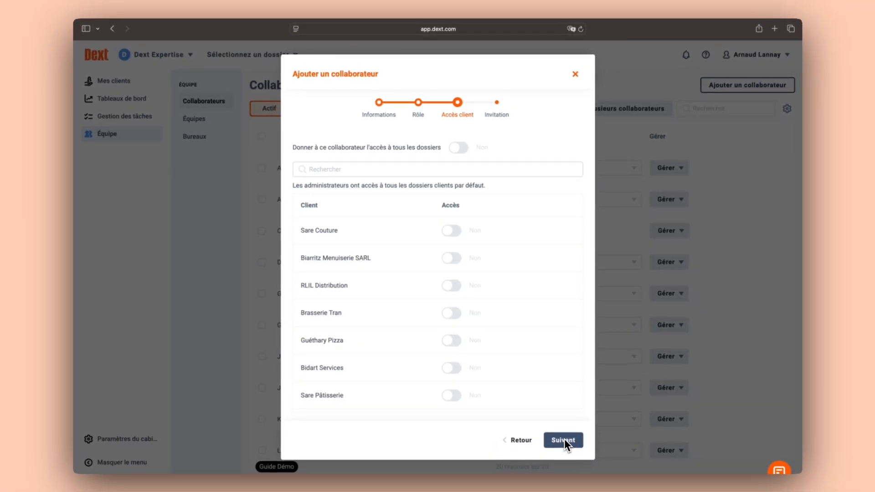
Grant the collaborator access to the Biarritz Menuiserie SARL file and send the invitation
{"action": "left_click", "coordinate": [453, 257]}
{"action": "left_click", "coordinate": [564, 438]}
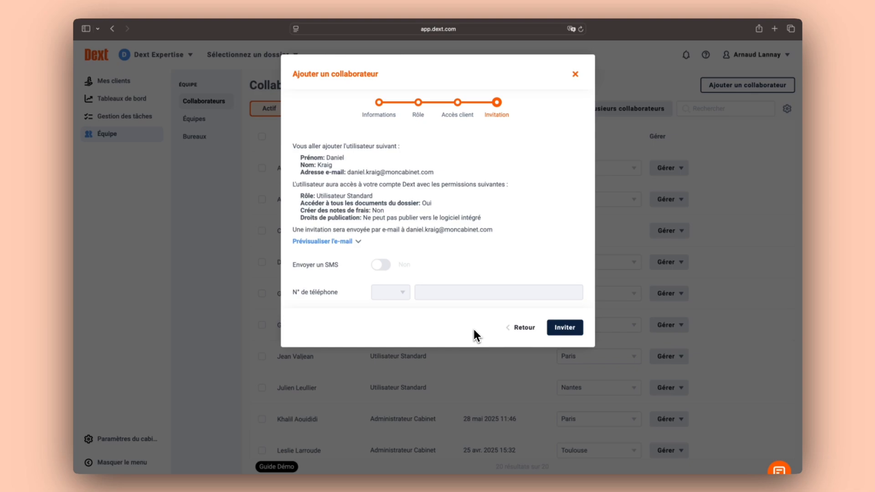
{"action": "key", "text": "Return"}
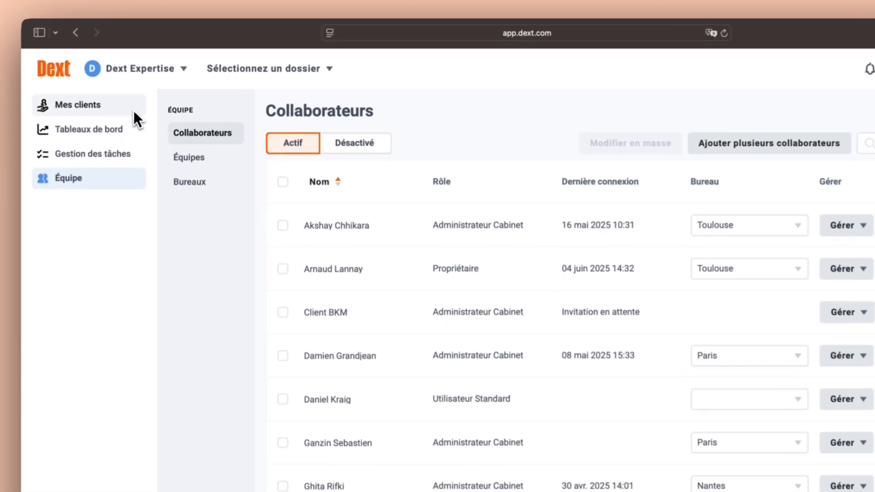
Return to the client list and start adding a new client, proceeding to the general information form
{"action": "left_click", "coordinate": [153, 86]}
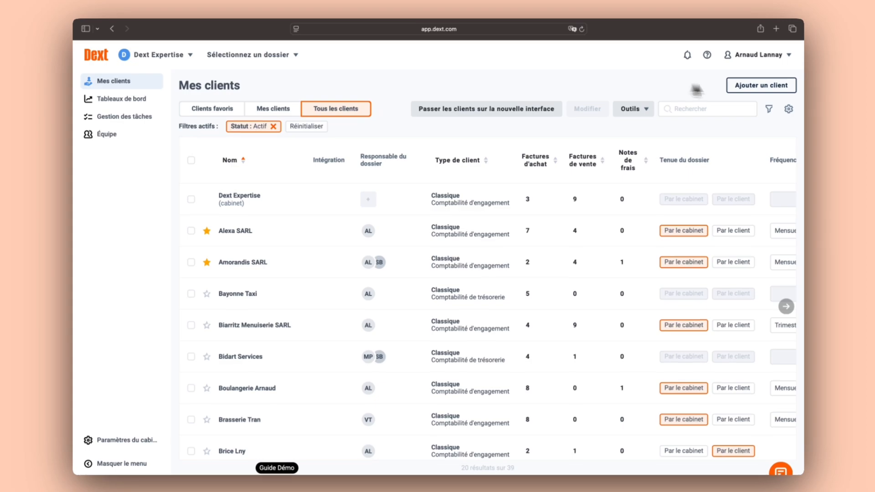
{"action": "left_click", "coordinate": [750, 85]}
{"action": "left_click", "coordinate": [491, 256]}
{"action": "left_click", "coordinate": [514, 299]}
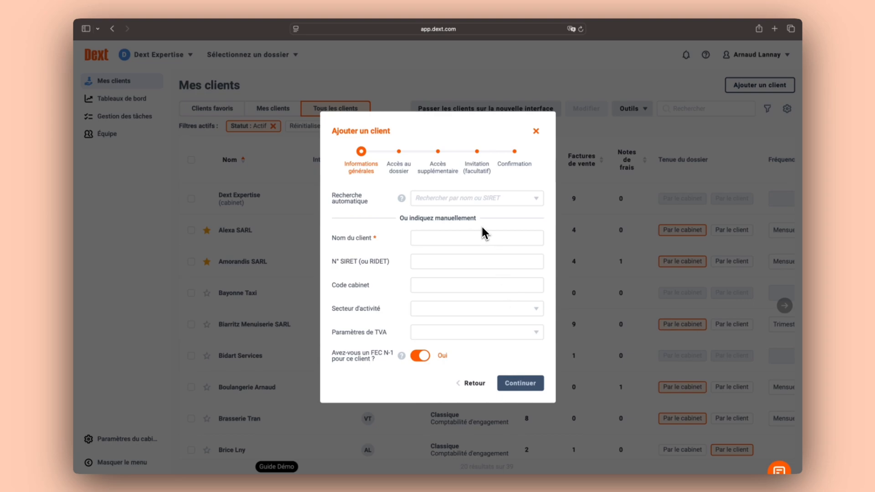
Search the automatic company lookup for "edels", fill in the client details with EDELSTONE and continue to file access
{"action": "left_click", "coordinate": [488, 204]}
{"action": "type", "text": "edels"}
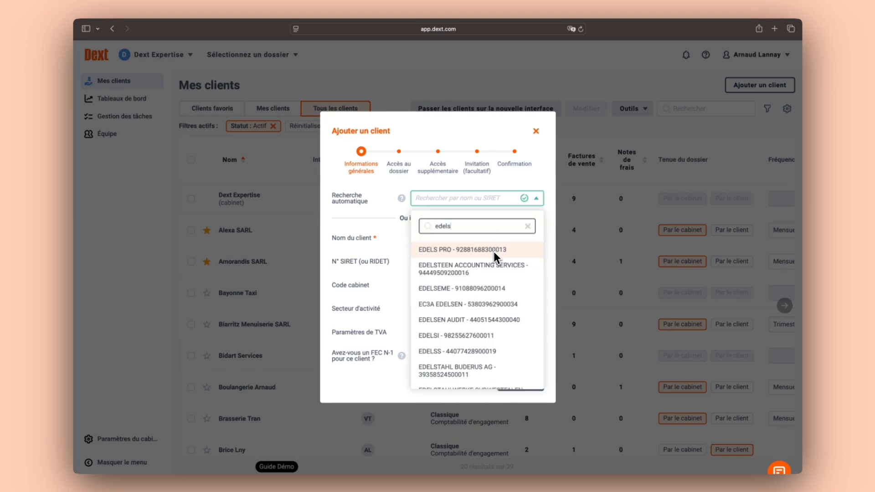
{"action": "left_click", "coordinate": [494, 252]}
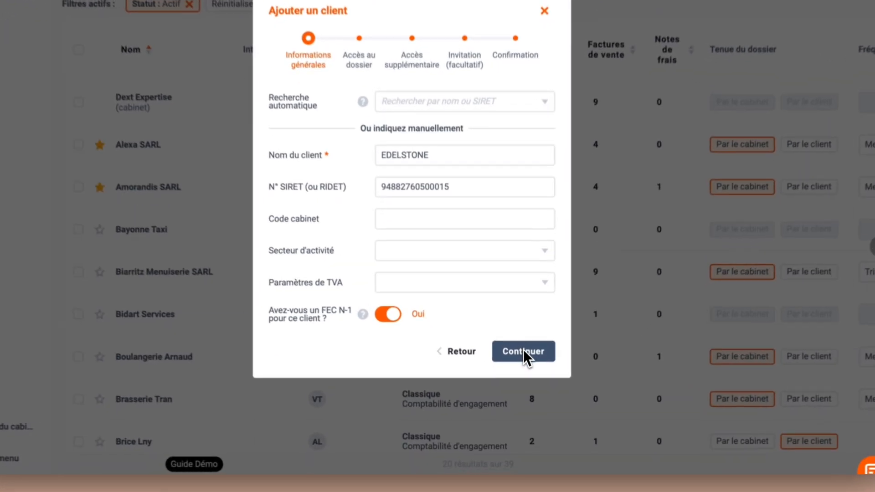
{"action": "left_click", "coordinate": [523, 350]}
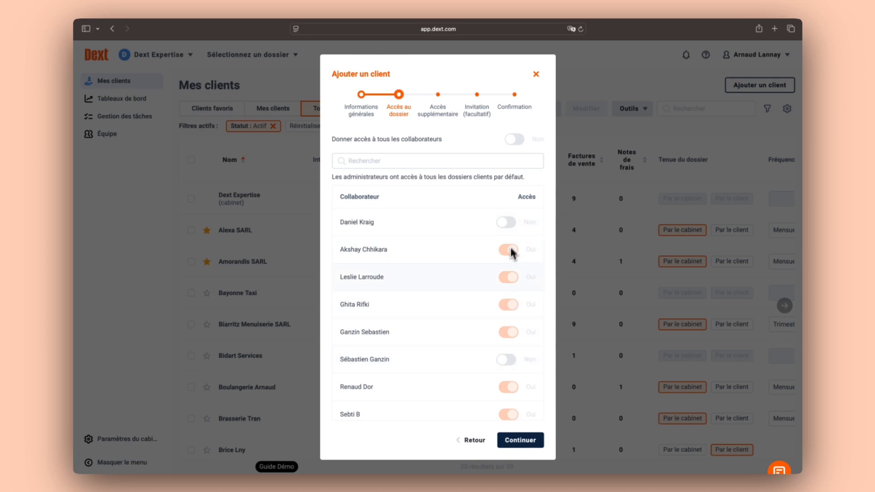
Grant one more collaborator access to the EDELSTONE file and continue to additional access
{"action": "scroll", "coordinate": [494, 340], "scroll_direction": "down", "scroll_amount": 1}
{"action": "scroll", "coordinate": [494, 349], "scroll_direction": "down", "scroll_amount": 5}
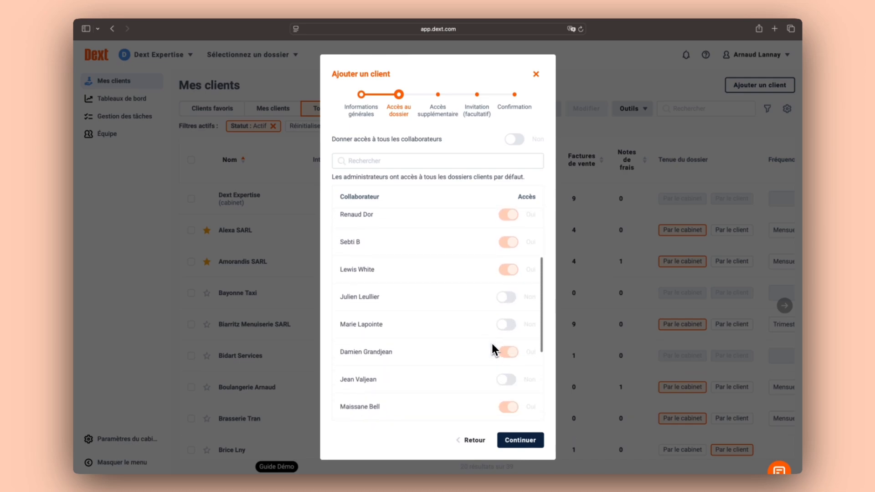
{"action": "left_click", "coordinate": [507, 240]}
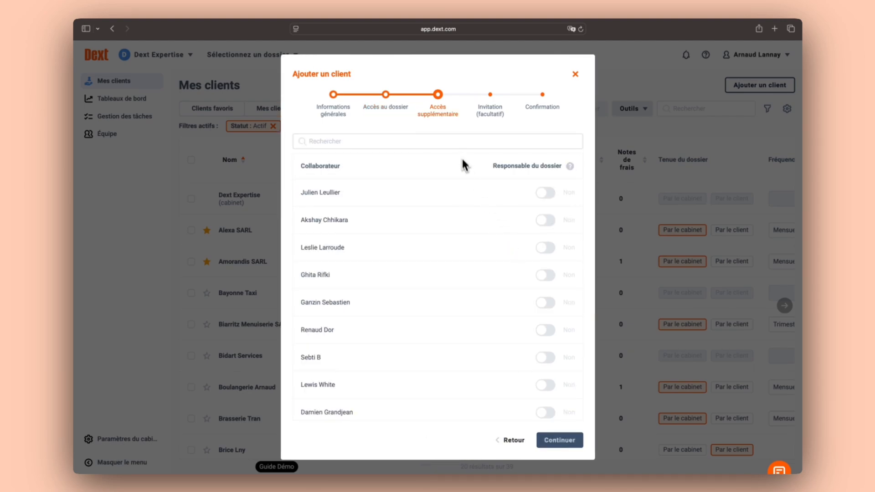
Designate one of the listed collaborators as Responsable du dossier for the EDELSTONE file
{"action": "scroll", "coordinate": [469, 202], "scroll_direction": "down", "scroll_amount": 1}
{"action": "scroll", "coordinate": [469, 202], "scroll_direction": "down", "scroll_amount": 1}
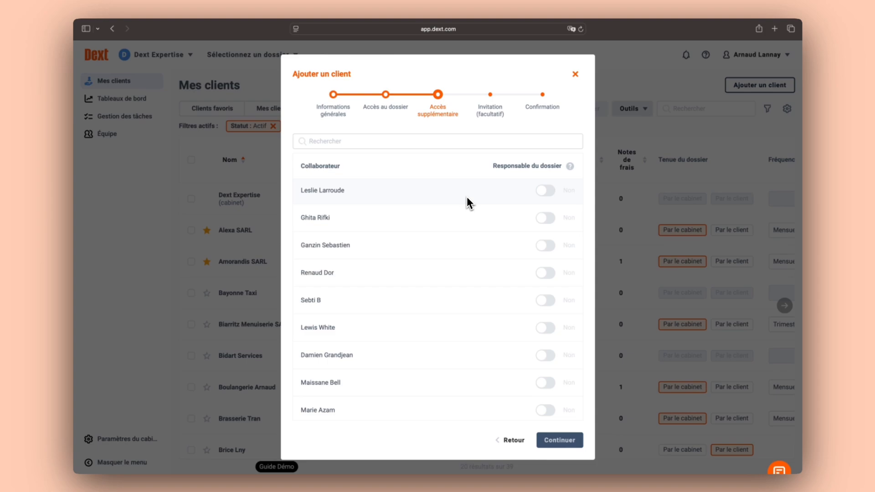
{"action": "left_click", "coordinate": [545, 191]}
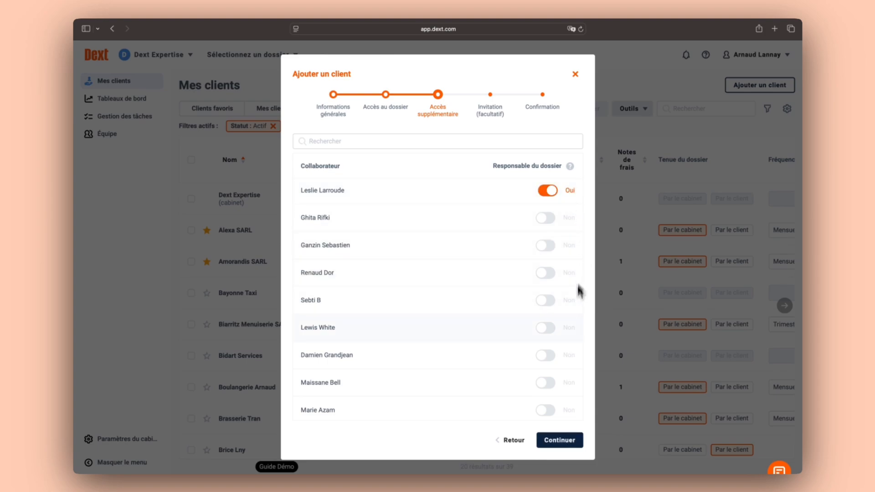
Continue past additional access, skip the optional client invitation and confirm the creation of the EDELSTONE client
{"action": "left_click", "coordinate": [567, 442]}
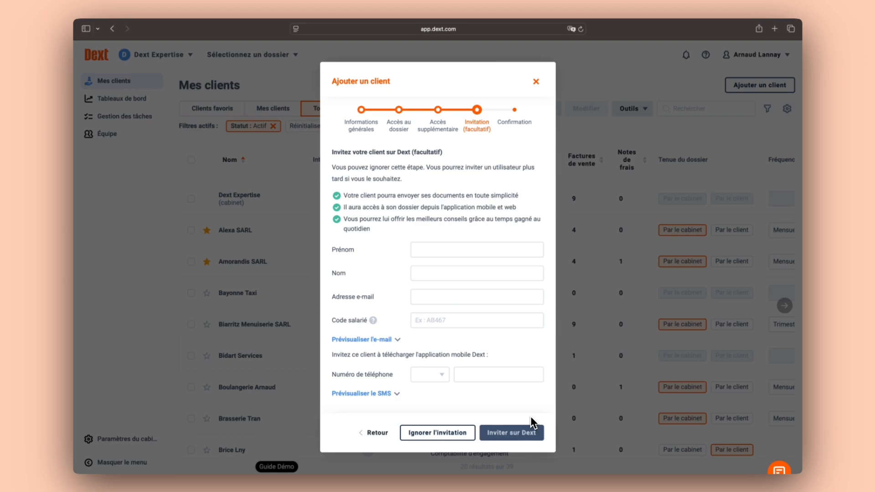
{"action": "left_click", "coordinate": [452, 434]}
{"action": "left_click", "coordinate": [491, 324]}
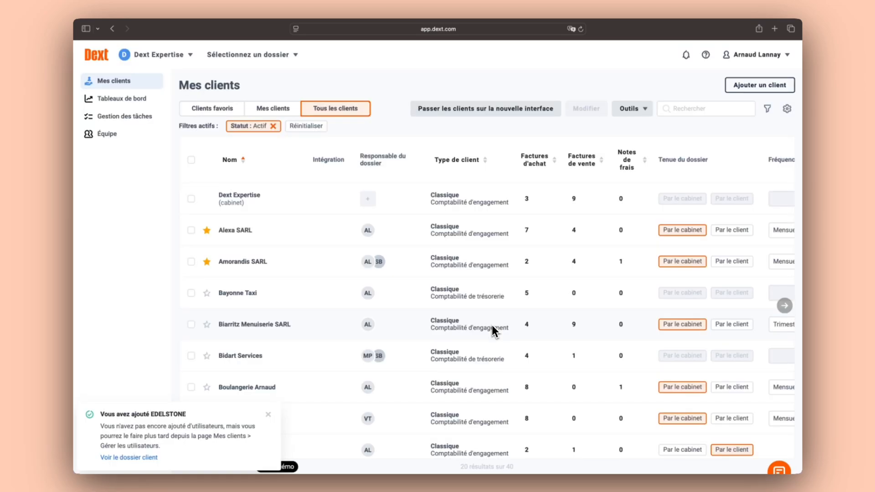
Find EDELSTONE in the list of all clients, open its file and go to its Configurer Dext page
{"action": "scroll", "coordinate": [491, 325], "scroll_direction": "down", "scroll_amount": 5}
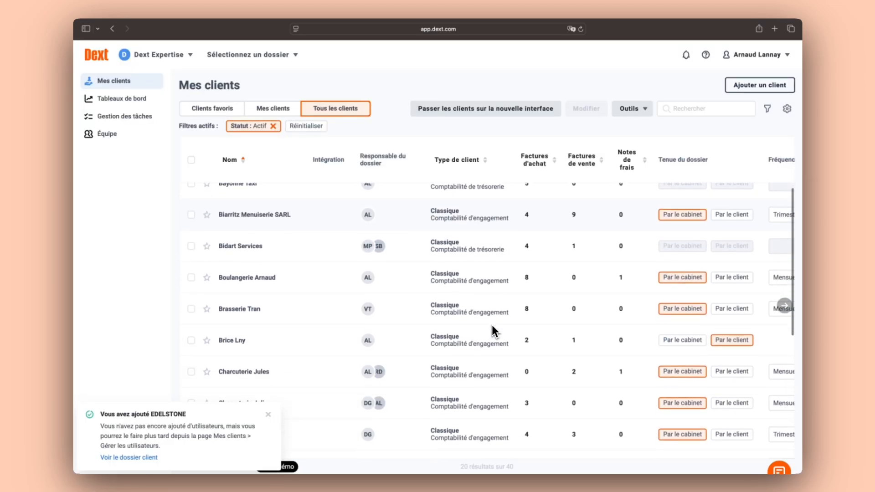
{"action": "scroll", "coordinate": [491, 325], "scroll_direction": "down", "scroll_amount": 5}
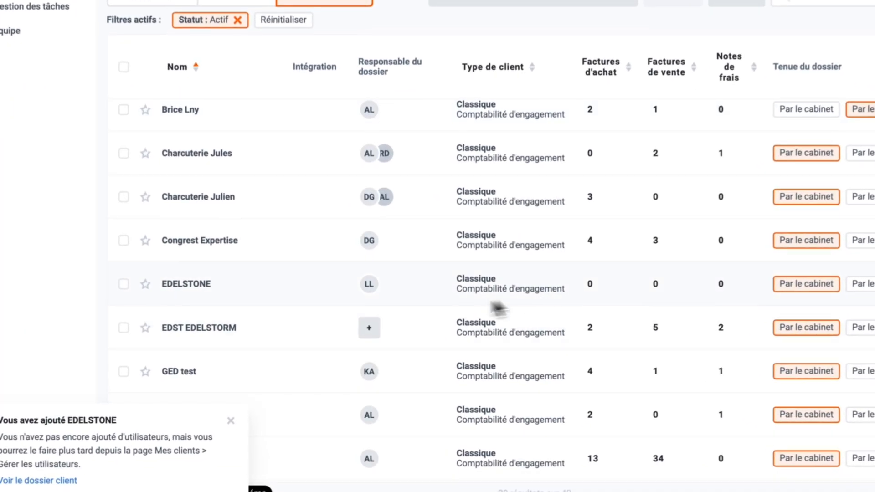
{"action": "left_click", "coordinate": [246, 287]}
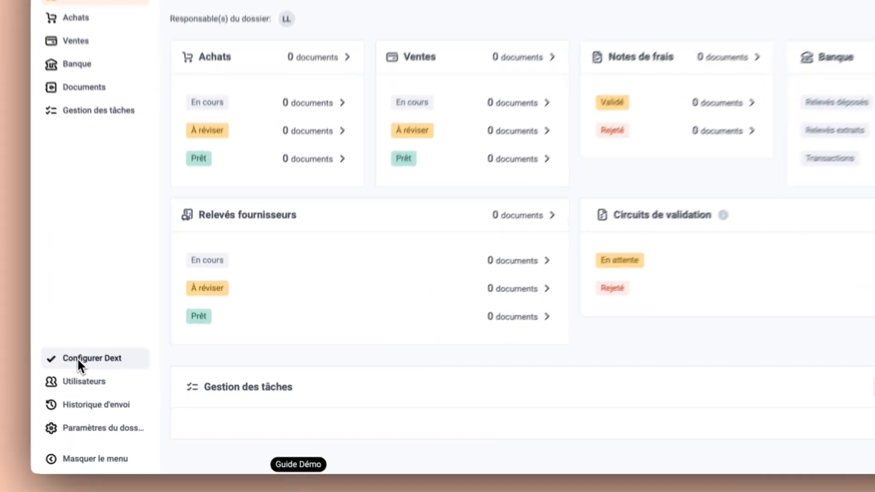
{"action": "left_click", "coordinate": [77, 358]}
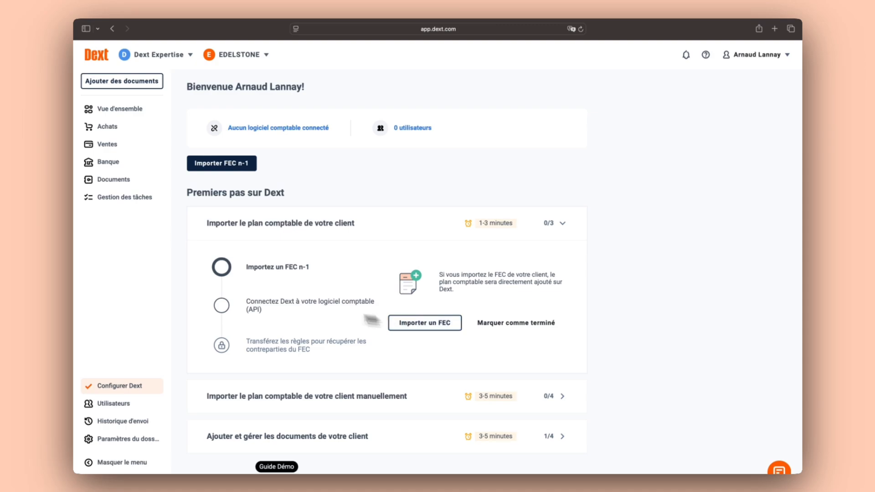
In the EDELSTONE chart of accounts settings, import the FEC file FEC Fulll.txt into the Plan comptable simplifié
{"action": "left_click", "coordinate": [118, 442]}
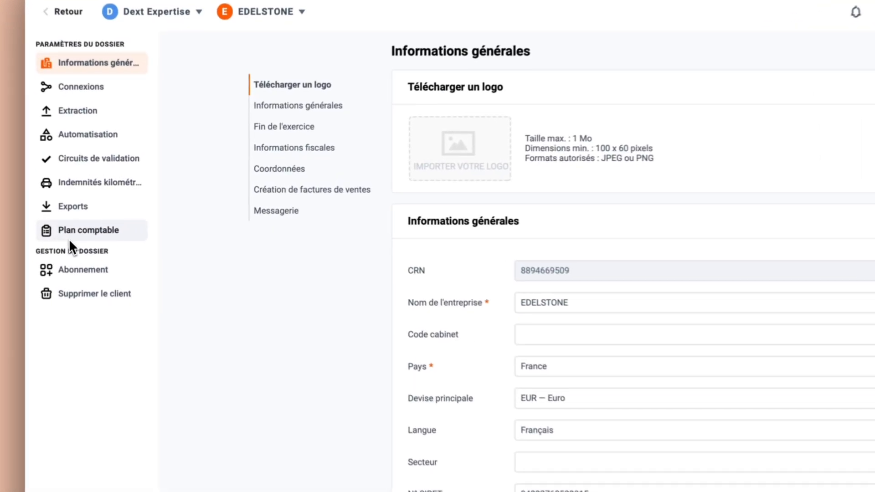
{"action": "left_click", "coordinate": [104, 219]}
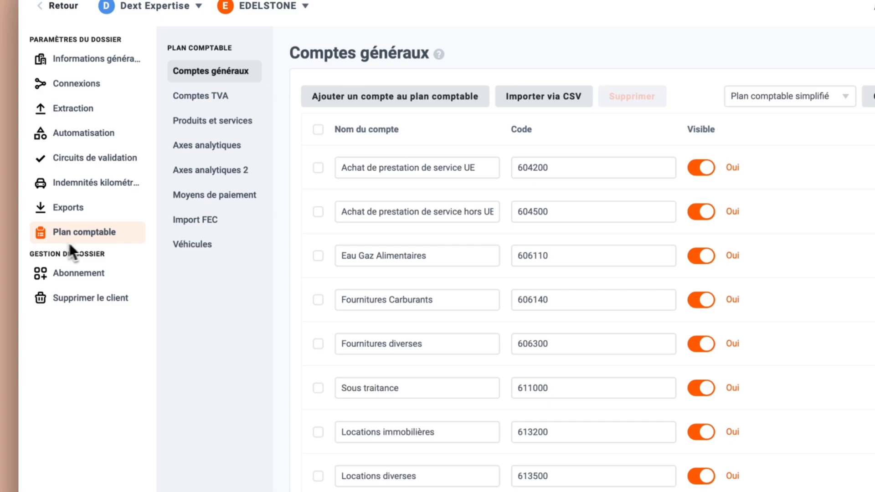
{"action": "left_click", "coordinate": [206, 226]}
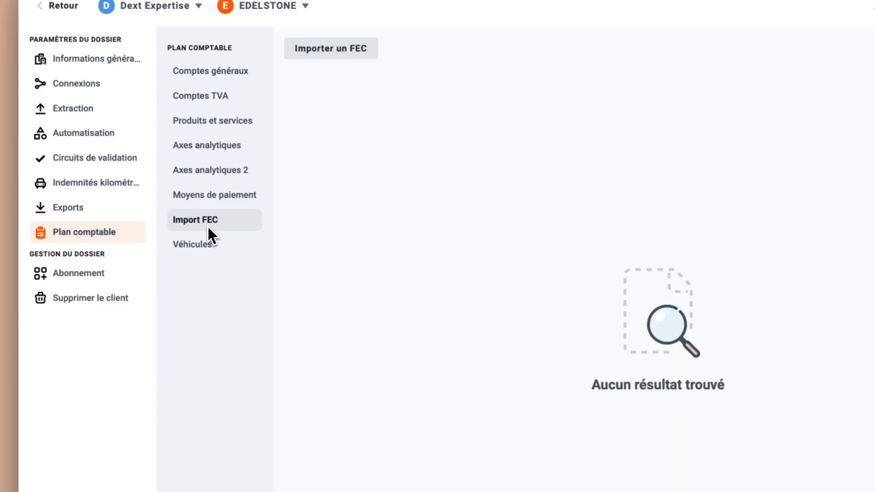
{"action": "left_click", "coordinate": [331, 49]}
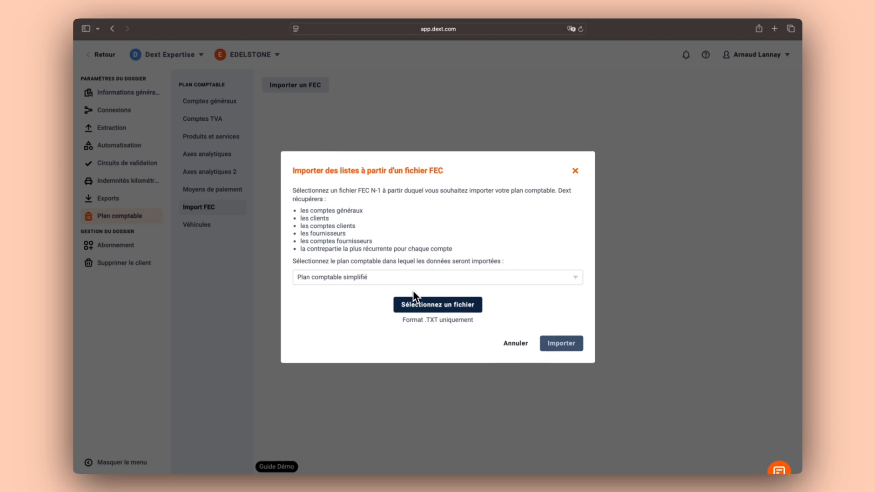
{"action": "left_click", "coordinate": [414, 298]}
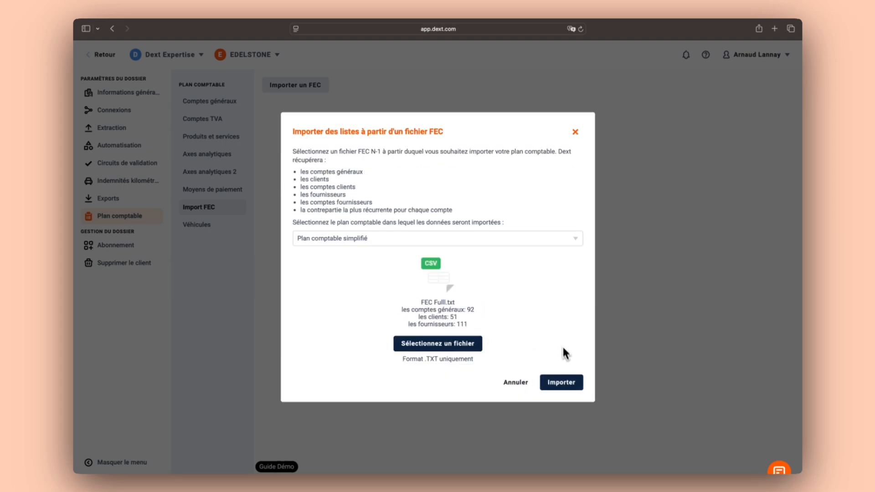
{"action": "left_click", "coordinate": [569, 383]}
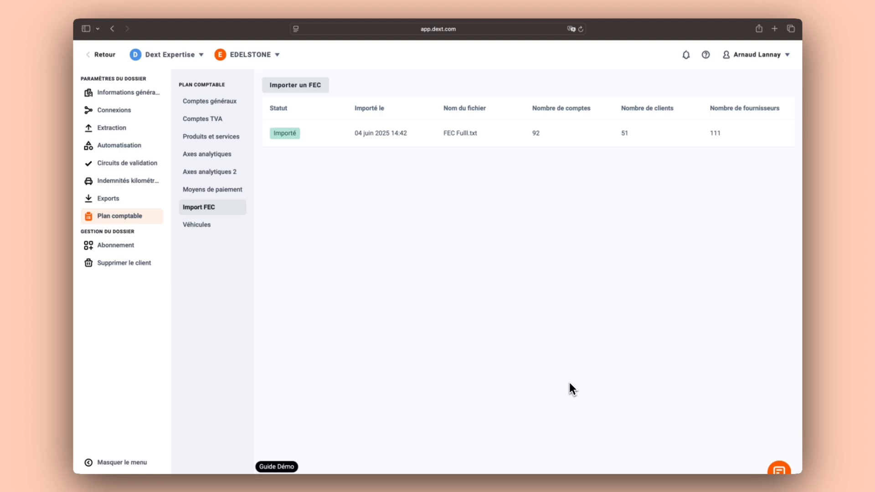
Review the imported general accounts, followed by the supplier list under EDELSTONE's purchases
{"action": "left_click", "coordinate": [228, 102]}
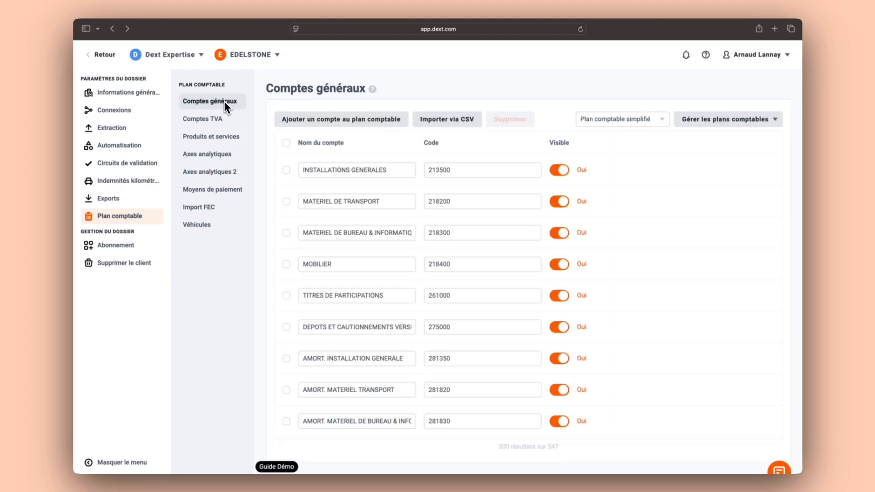
{"action": "left_click", "coordinate": [111, 59]}
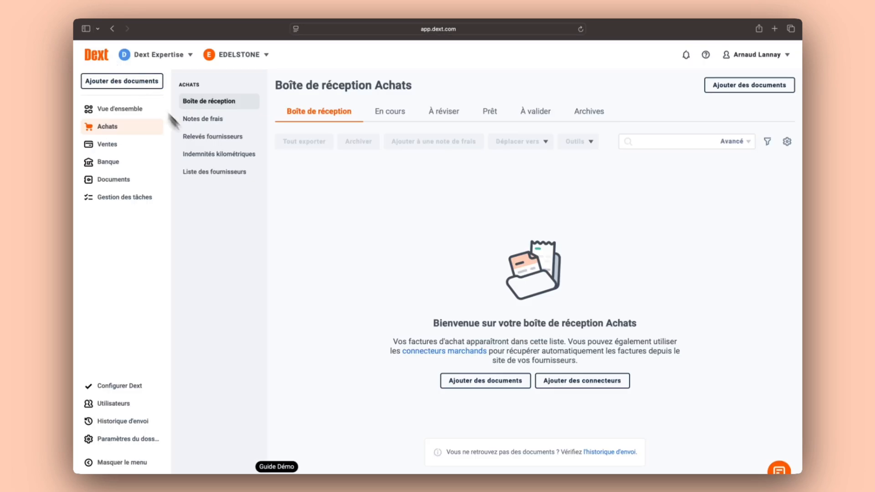
{"action": "left_click", "coordinate": [226, 170]}
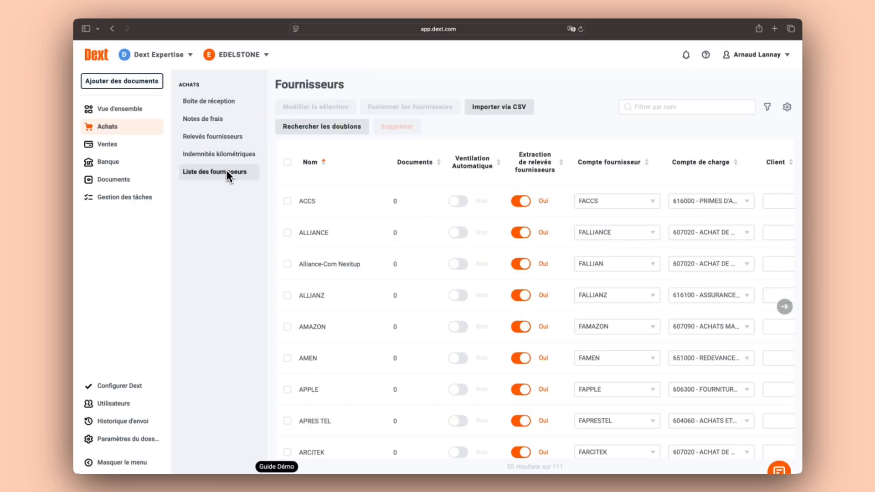
Open the EDELSTONE connection settings, view the accounting software available for connection and close the list
{"action": "left_click", "coordinate": [139, 440]}
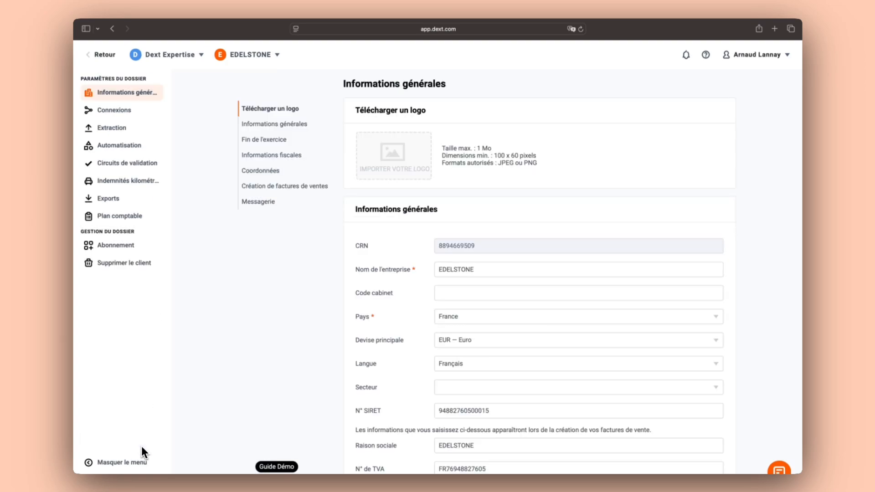
{"action": "left_click", "coordinate": [118, 111]}
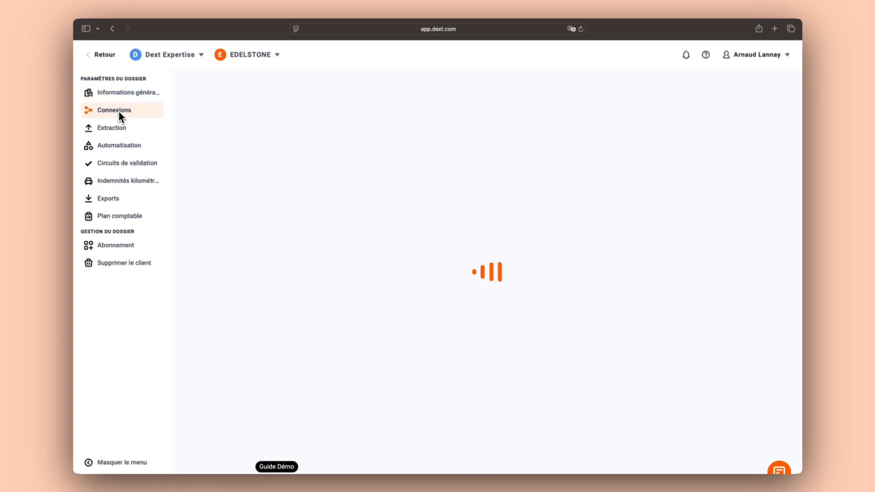
{"action": "left_click", "coordinate": [426, 177]}
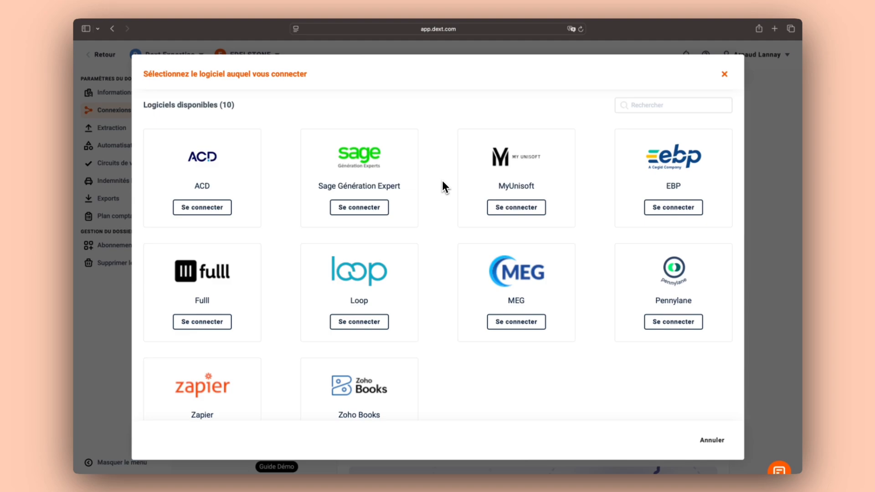
{"action": "left_click", "coordinate": [722, 75]}
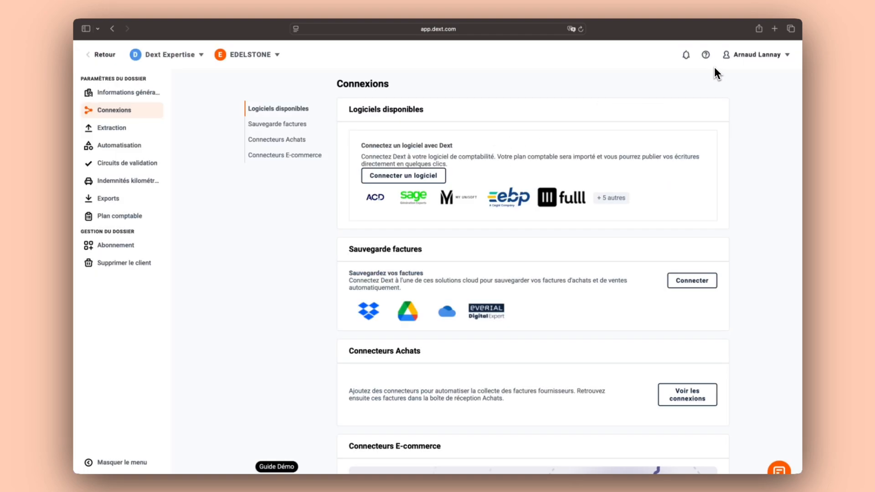
Open the help centre from the resources and bring up the ACD guide among the getting-started guides by software
{"action": "left_click", "coordinate": [706, 55]}
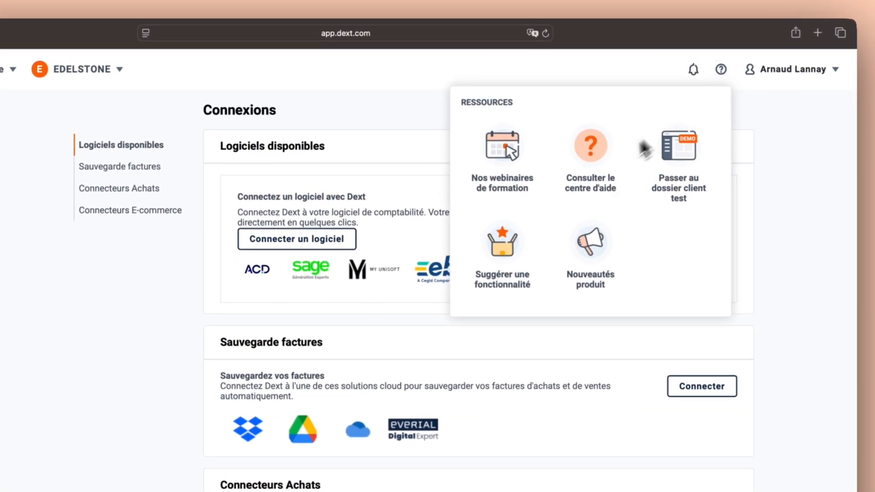
{"action": "left_click", "coordinate": [607, 165]}
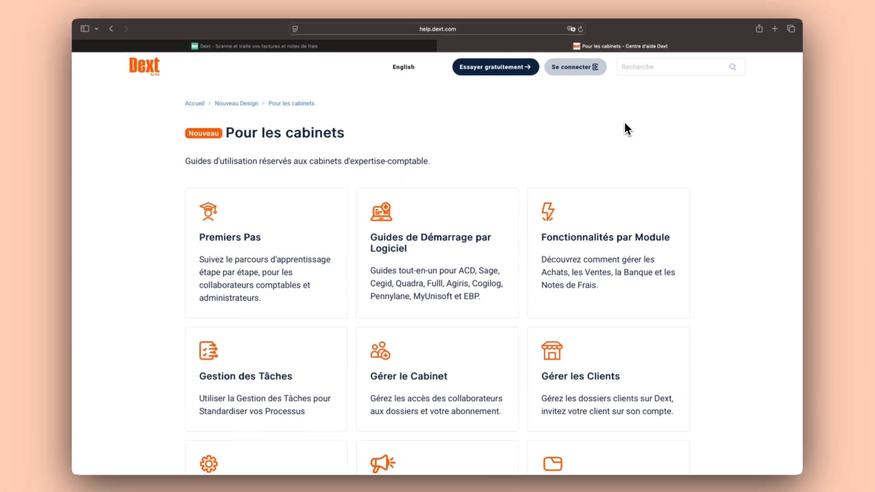
{"action": "left_click", "coordinate": [477, 219]}
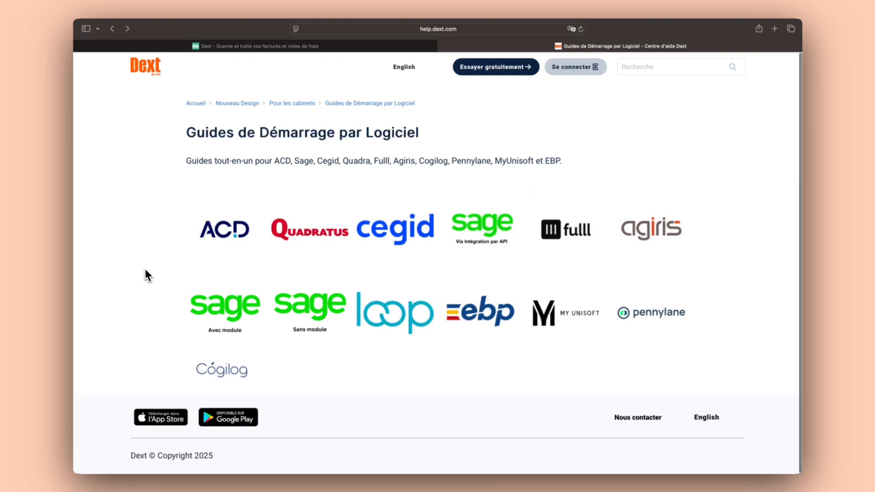
{"action": "left_click", "coordinate": [214, 230]}
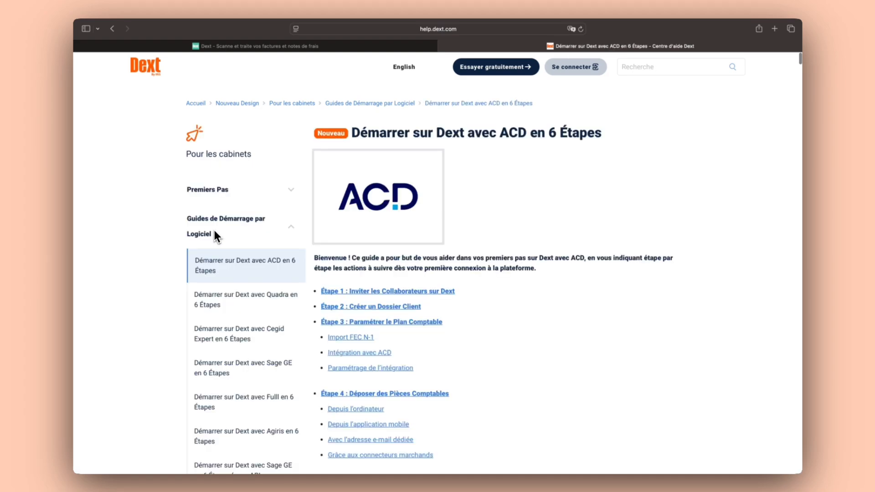
Jump to Étape 3 on chart of accounts setup in the ACD guide and read through its instructions
{"action": "scroll", "coordinate": [252, 265], "scroll_direction": "down", "scroll_amount": 3}
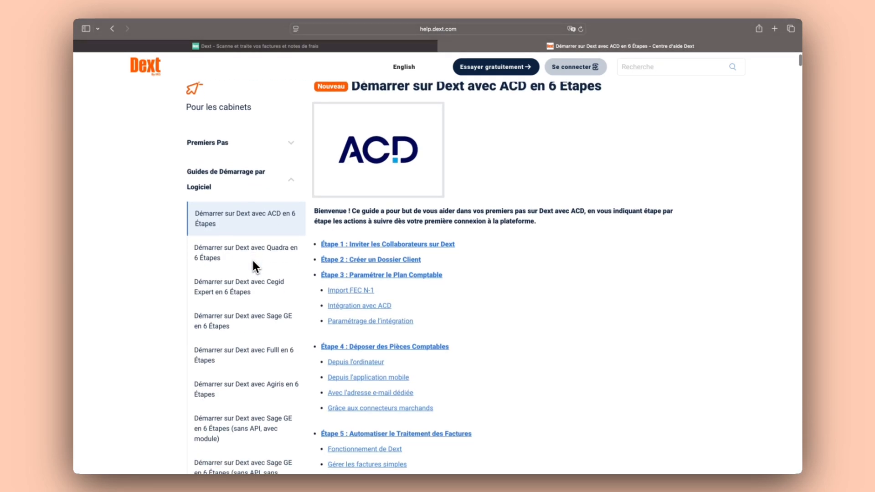
{"action": "left_click", "coordinate": [334, 272]}
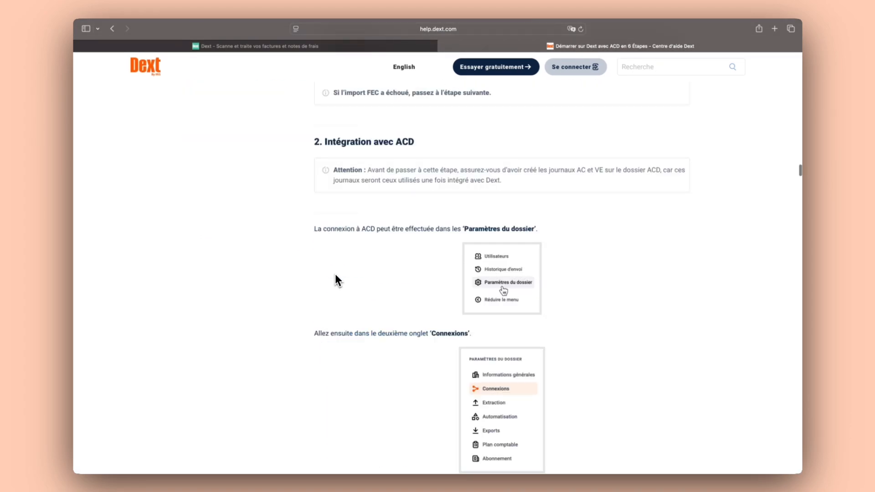
{"action": "scroll", "coordinate": [335, 275], "scroll_direction": "down", "scroll_amount": 3}
{"action": "scroll", "coordinate": [335, 275], "scroll_direction": "down", "scroll_amount": 5}
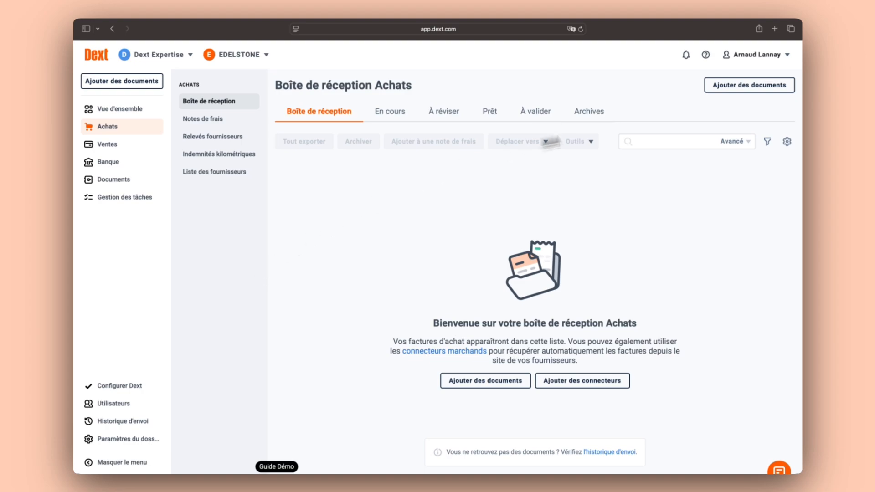
Upload purchase documents including Ventilation Metro.pdf, TotalEnergies Surpaiement.pdf and McDonalds Match.jpg to EDELSTONE as one invoice per file, and close the upload form
{"action": "left_click", "coordinate": [734, 89]}
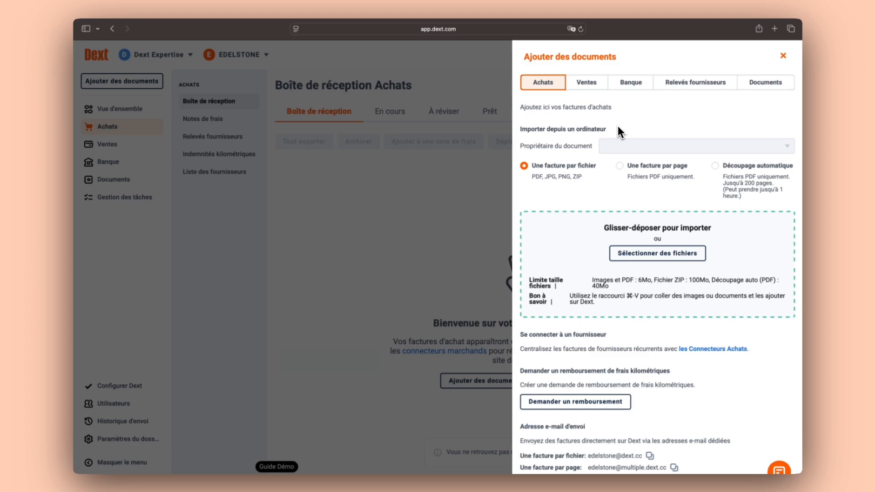
{"action": "scroll", "coordinate": [617, 126], "scroll_direction": "down", "scroll_amount": 3}
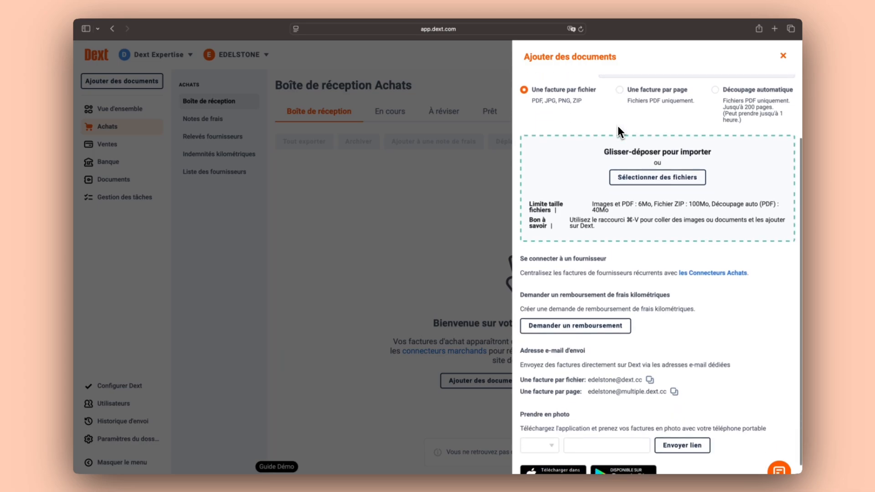
{"action": "scroll", "coordinate": [553, 409], "scroll_direction": "up", "scroll_amount": 3}
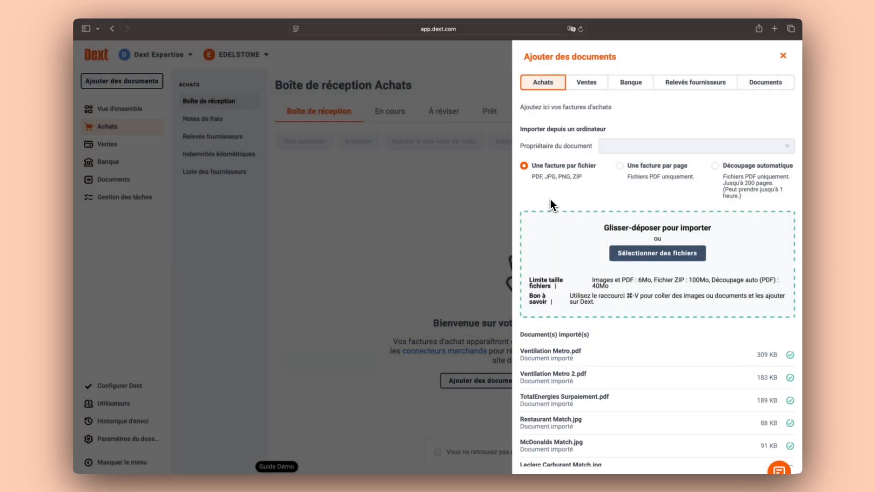
{"action": "left_click", "coordinate": [395, 119]}
Check the purchase documents still being extracted, and open the McDonald's receipt from the purchases inbox
{"action": "left_click", "coordinate": [394, 119]}
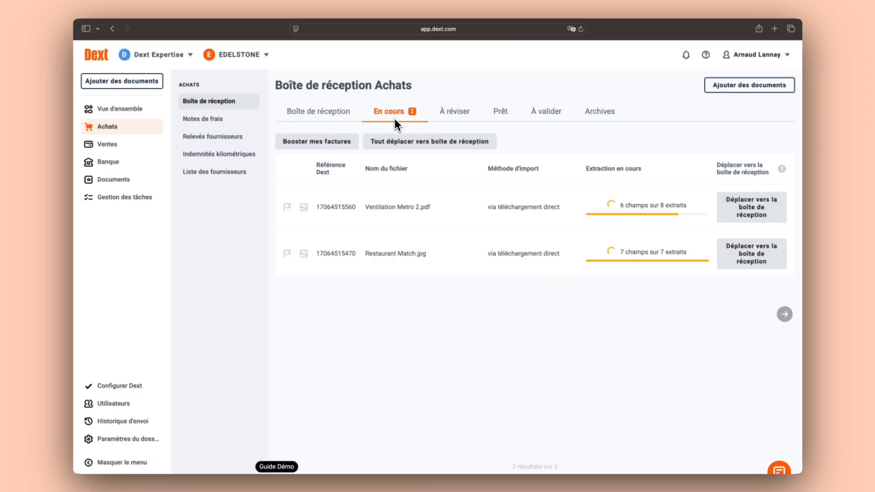
{"action": "left_click", "coordinate": [333, 113]}
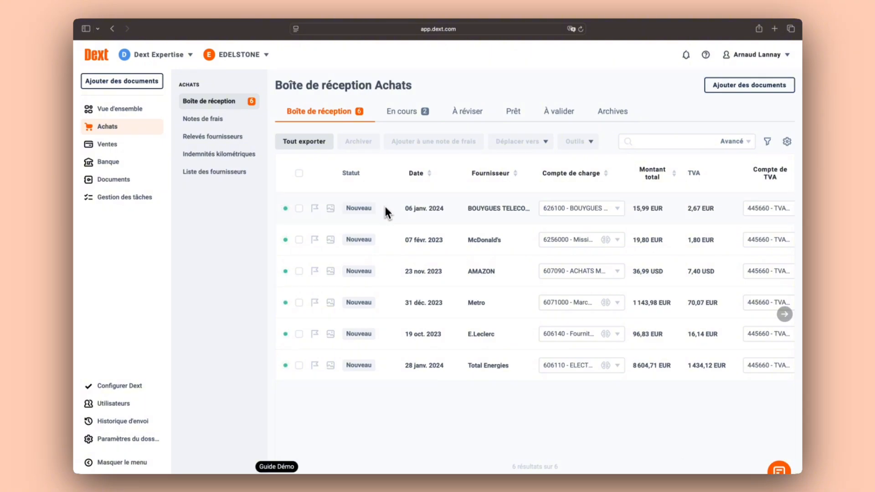
{"action": "left_click", "coordinate": [390, 241]}
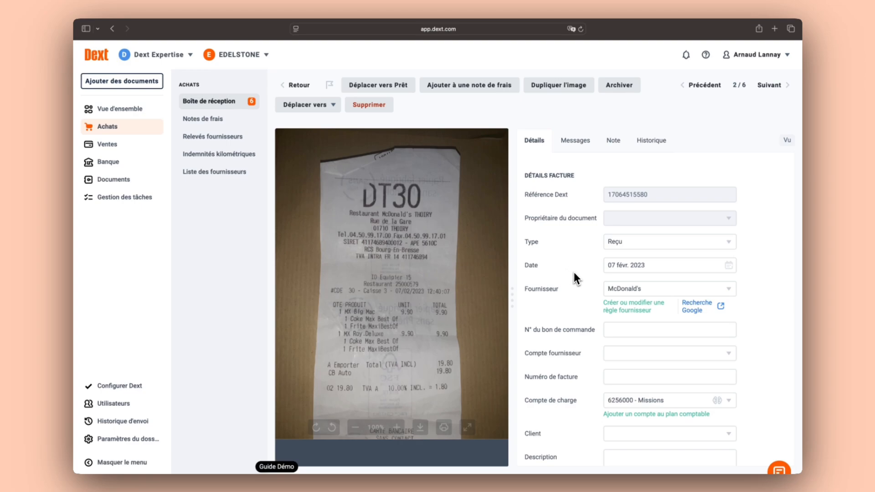
Examine the McDonald's receipt's extracted details, from the document type and date down to the amounts
{"action": "scroll", "coordinate": [574, 273], "scroll_direction": "down", "scroll_amount": 5}
{"action": "scroll", "coordinate": [573, 272], "scroll_direction": "down", "scroll_amount": 5}
{"action": "scroll", "coordinate": [555, 200], "scroll_direction": "up", "scroll_amount": 10}
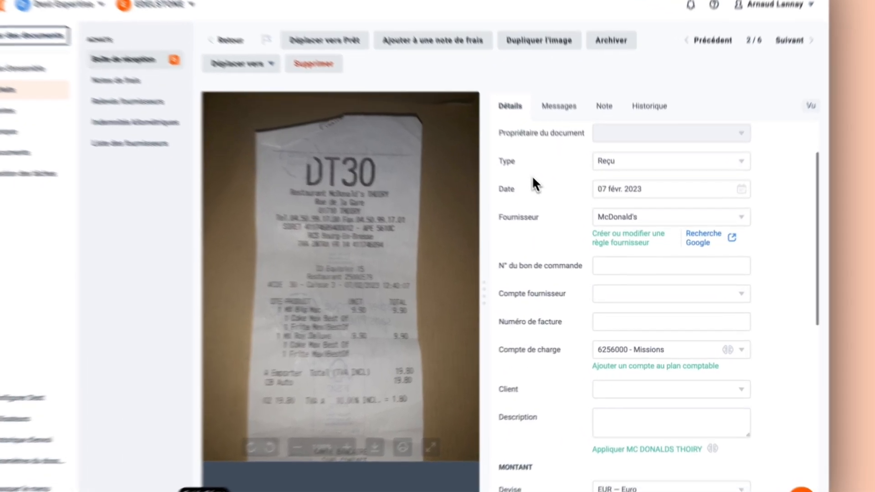
{"action": "scroll", "coordinate": [554, 178], "scroll_direction": "down", "scroll_amount": 2}
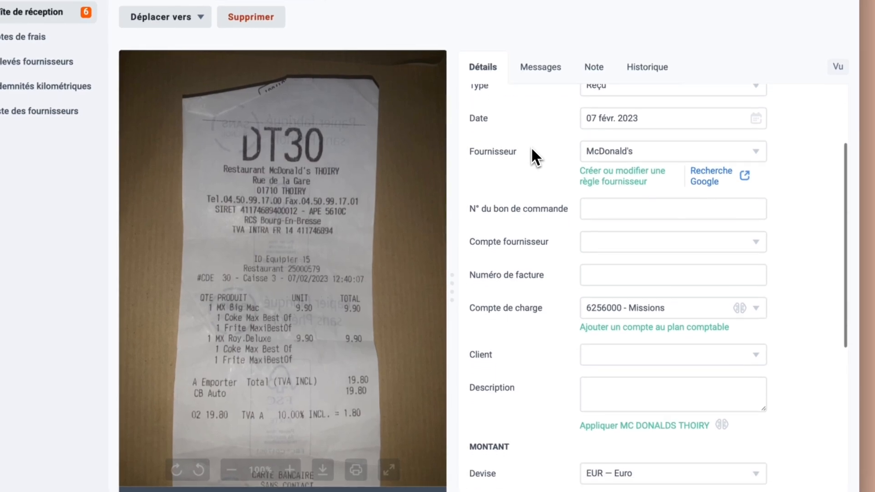
{"action": "scroll", "coordinate": [532, 150], "scroll_direction": "down", "scroll_amount": 2}
{"action": "scroll", "coordinate": [531, 147], "scroll_direction": "down", "scroll_amount": 2}
{"action": "scroll", "coordinate": [532, 152], "scroll_direction": "up", "scroll_amount": 5}
Add FRESTO as a new supplier account and assign it to the McDonald's receipt
{"action": "left_click", "coordinate": [637, 326]}
{"action": "type", "text": "FRESTO"}
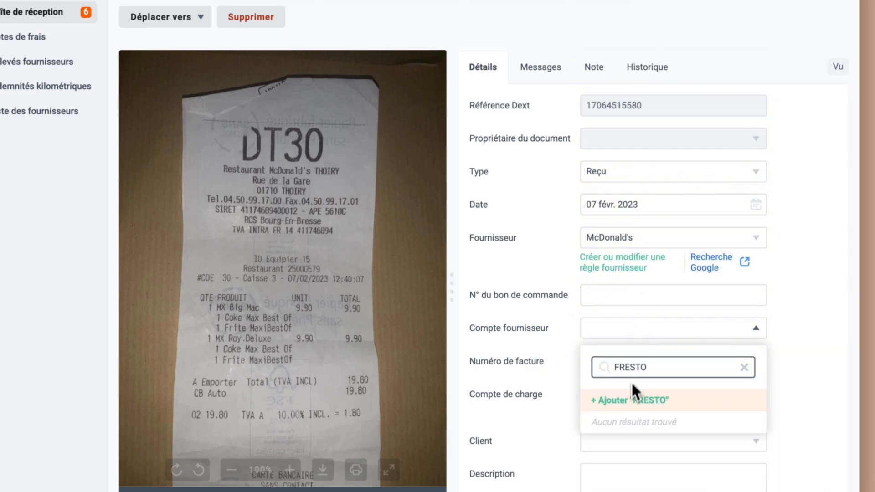
{"action": "left_click", "coordinate": [630, 396]}
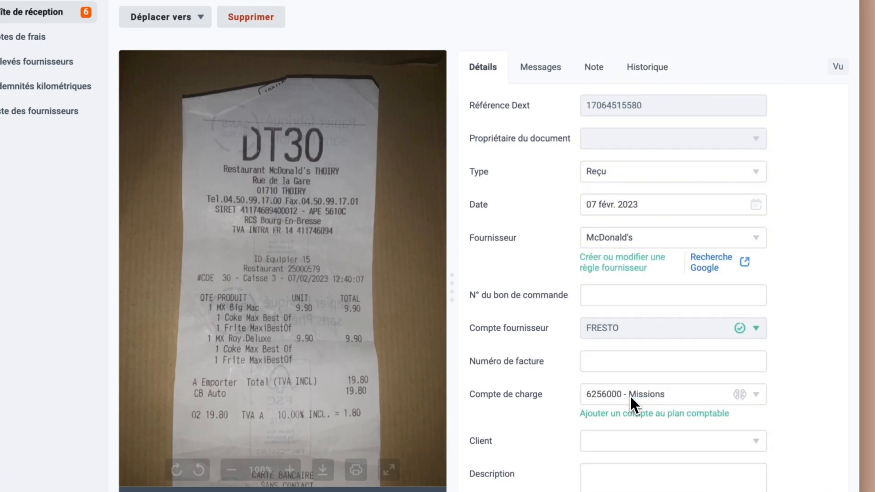
Change the McDonald's receipt's expense account to 6251000 - Voyages et déplacements
{"action": "scroll", "coordinate": [573, 406], "scroll_direction": "down", "scroll_amount": 1}
{"action": "mouse_move", "coordinate": [740, 350]}
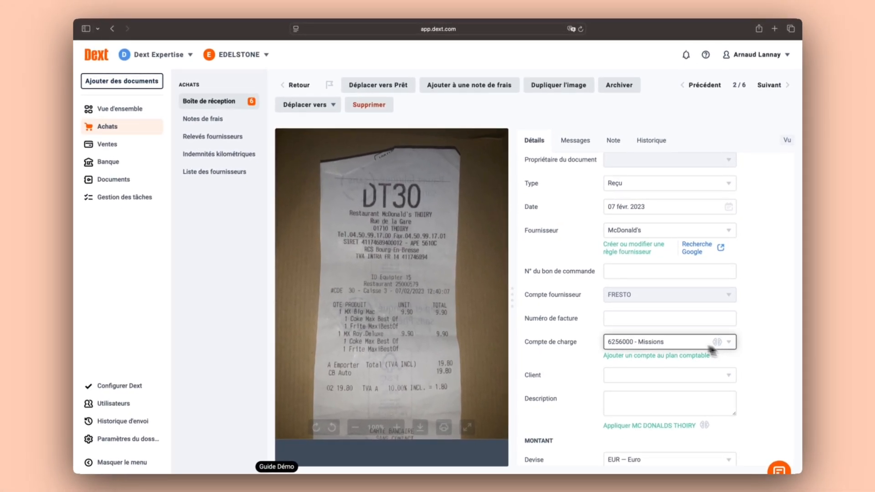
{"action": "left_click", "coordinate": [683, 344]}
{"action": "type", "text": "voyage"}
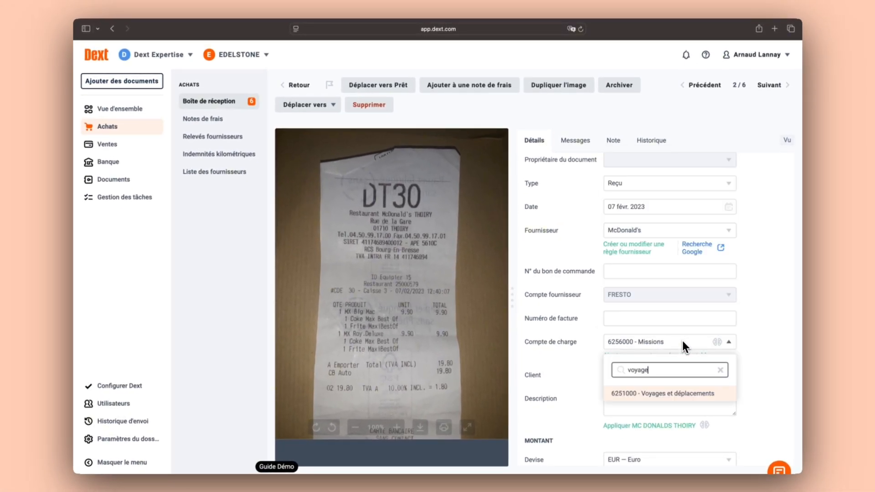
{"action": "left_click", "coordinate": [670, 391]}
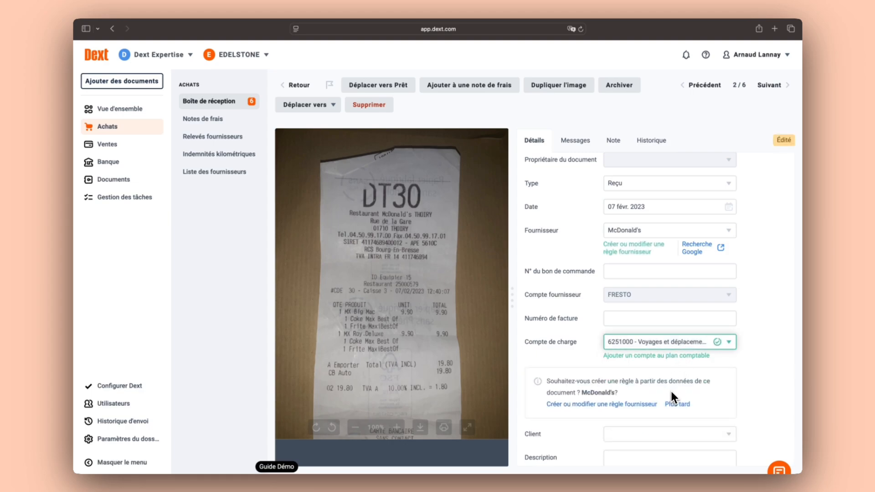
Create a McDonald's supplier rule with account 6251000 and supplier account FRESTO, applied to all the supplier's inbox invoices
{"action": "scroll", "coordinate": [670, 389], "scroll_direction": "down", "scroll_amount": 1}
{"action": "scroll", "coordinate": [667, 387], "scroll_direction": "down", "scroll_amount": 1}
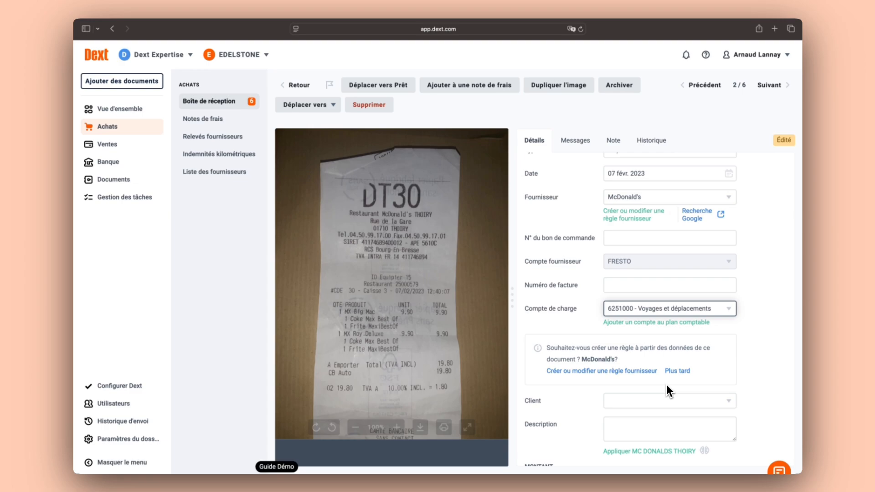
{"action": "left_click", "coordinate": [589, 370]}
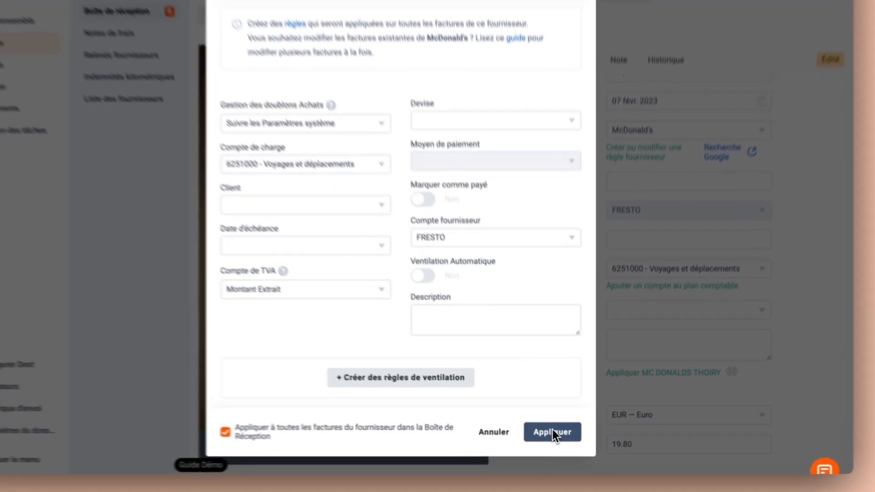
{"action": "left_click", "coordinate": [560, 440]}
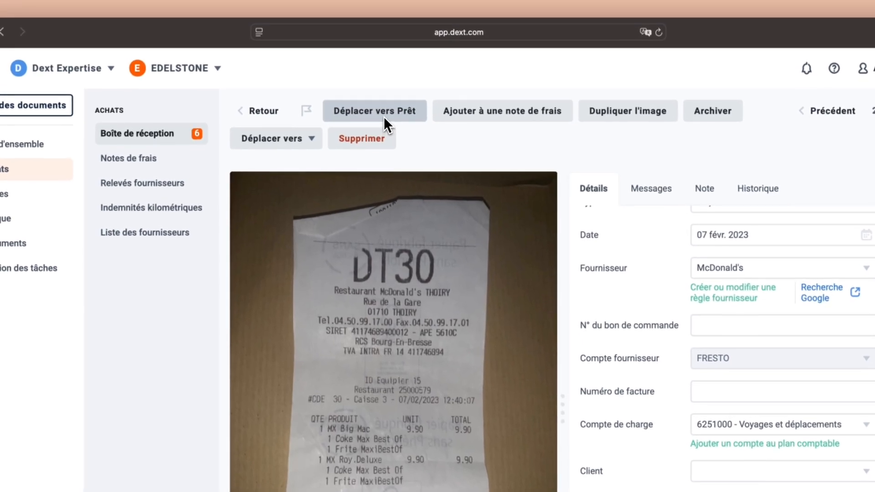
Move the McDonald's receipt to Prêt and return to the purchases inbox
{"action": "left_click", "coordinate": [384, 117]}
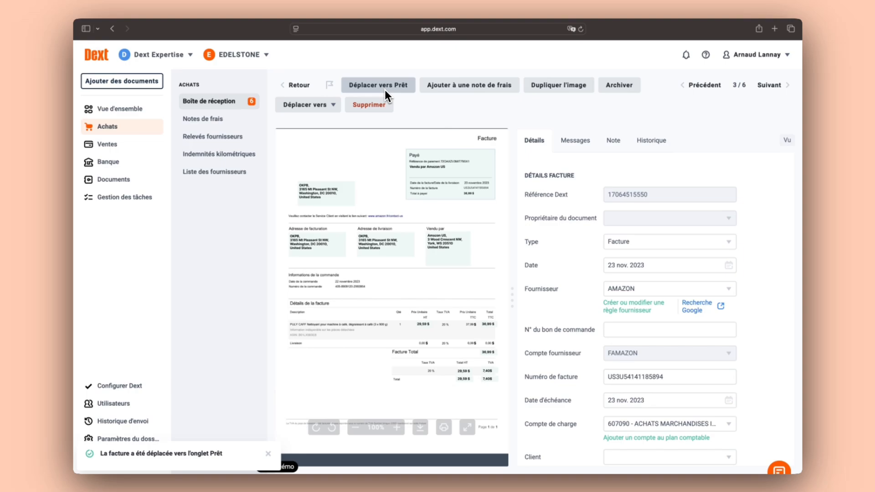
{"action": "left_click", "coordinate": [296, 85]}
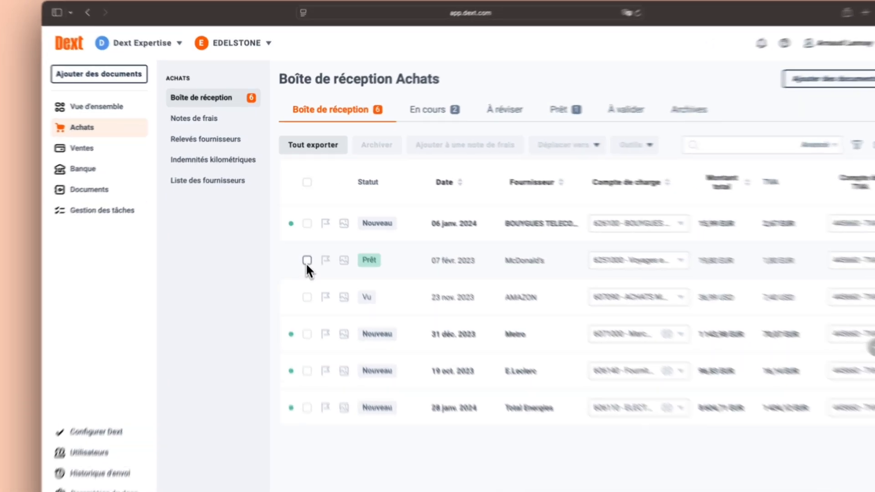
Export the McDonald's receipt as accounting entries in Cogilog format without archiving it, and deselect it
{"action": "left_click", "coordinate": [307, 260]}
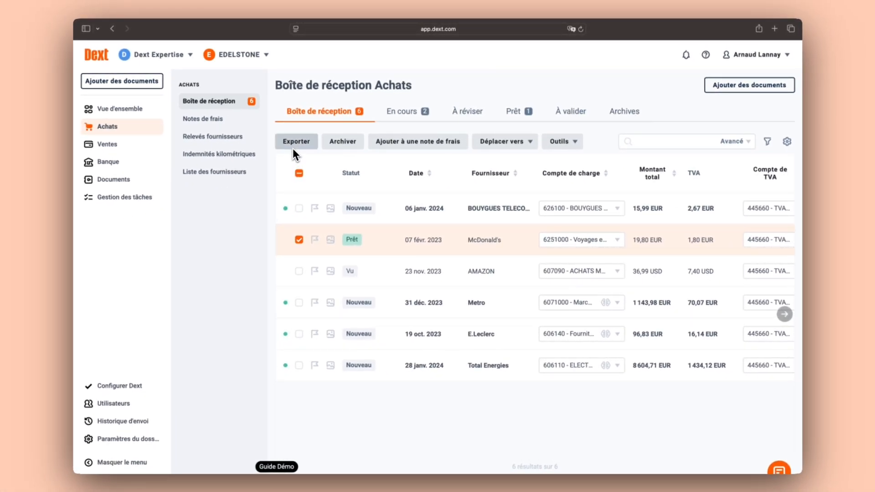
{"action": "left_click", "coordinate": [293, 147]}
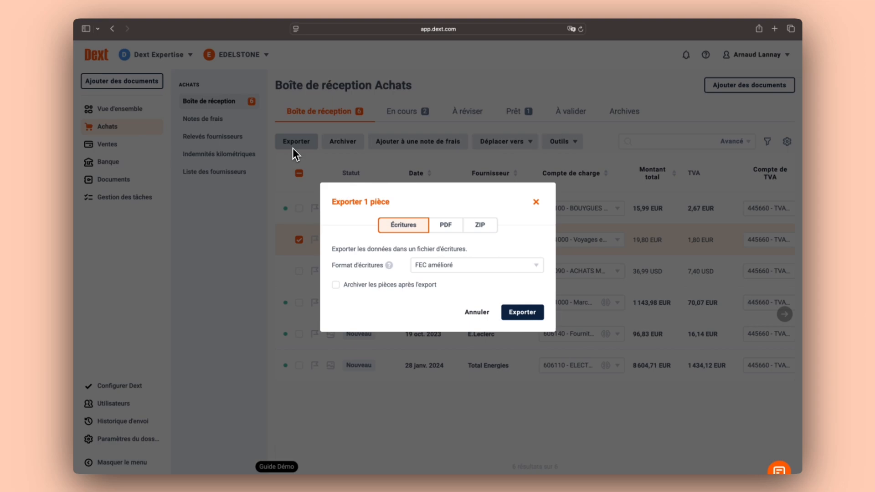
{"action": "left_click", "coordinate": [479, 264]}
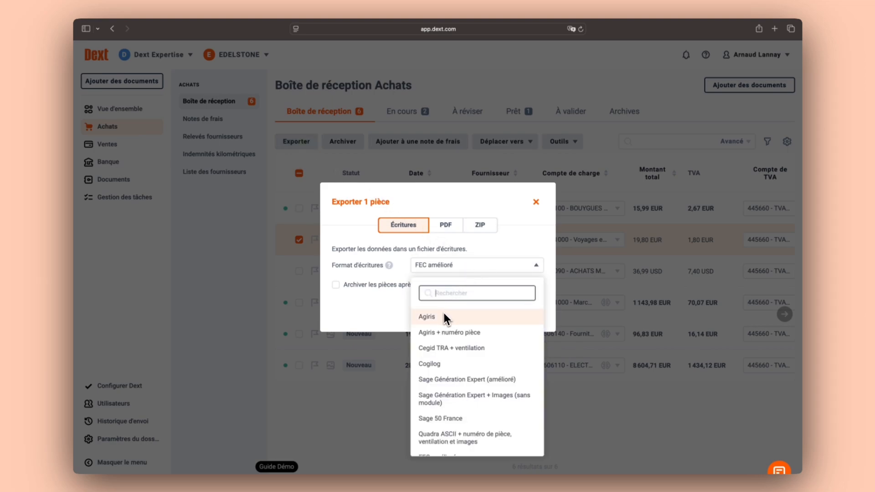
{"action": "scroll", "coordinate": [444, 319], "scroll_direction": "down", "scroll_amount": 1}
{"action": "left_click", "coordinate": [442, 338]}
{"action": "left_click", "coordinate": [430, 317]}
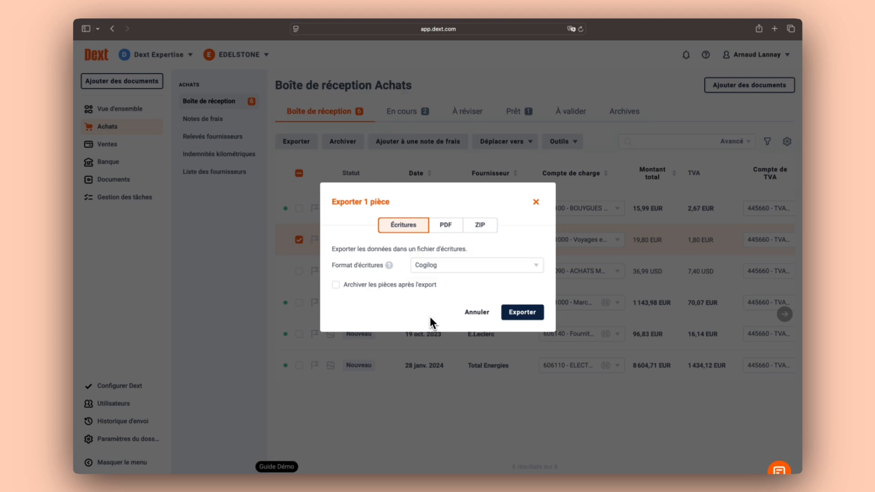
{"action": "left_click", "coordinate": [528, 316]}
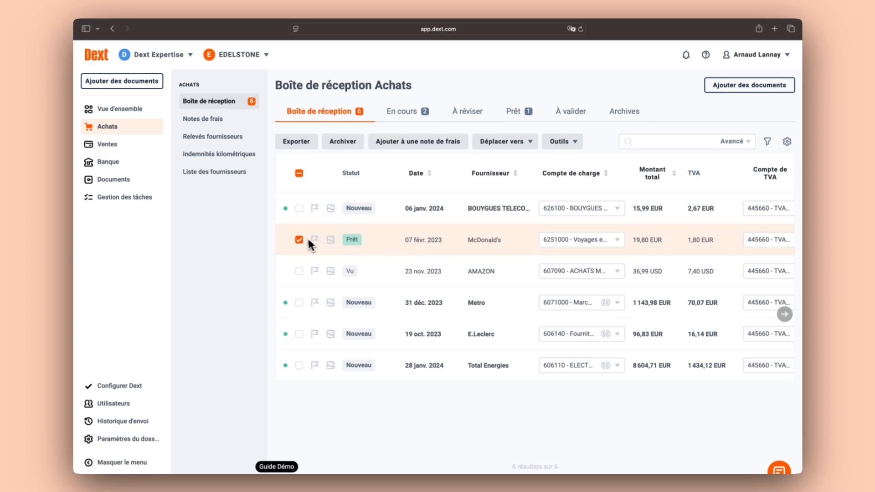
{"action": "left_click", "coordinate": [299, 240]}
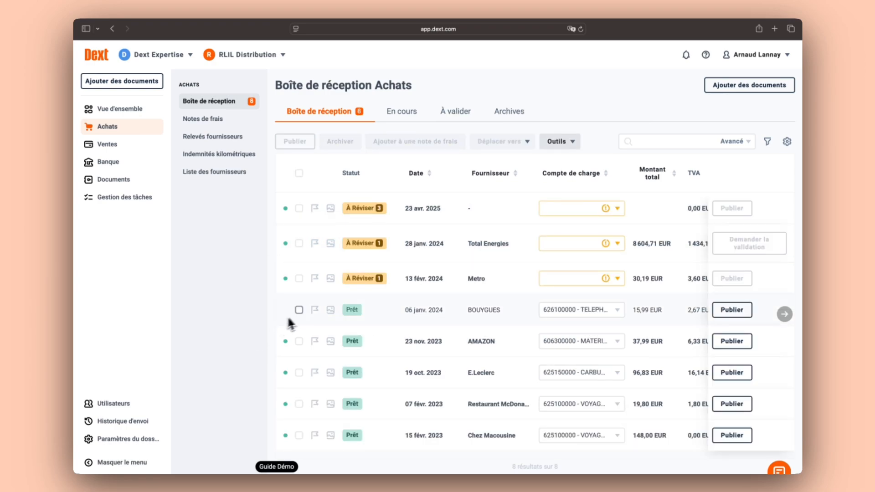
Publish the BOUYGUES invoice dated 06 janv. 2024 from RLIL Distribution's purchases inbox
{"action": "left_click", "coordinate": [303, 313]}
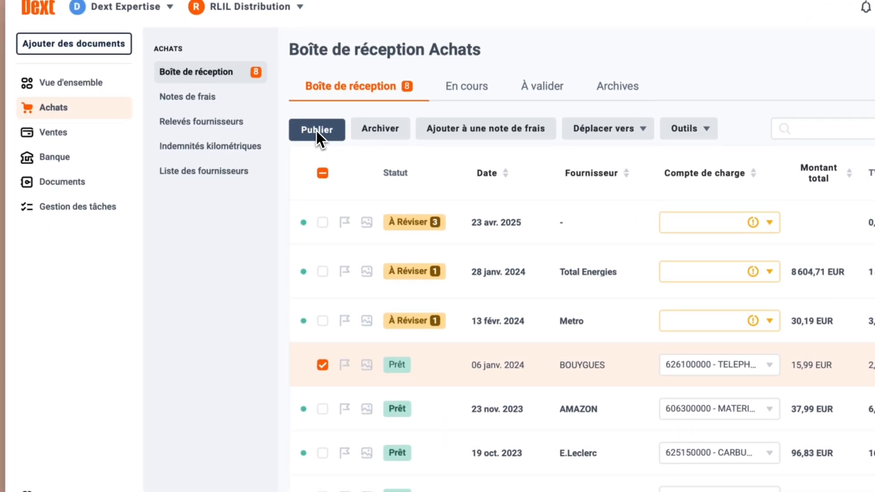
{"action": "left_click", "coordinate": [317, 129]}
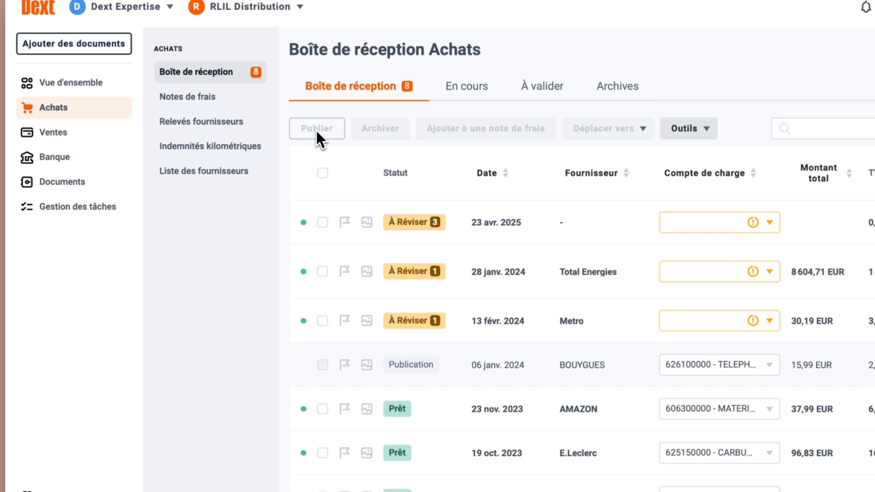